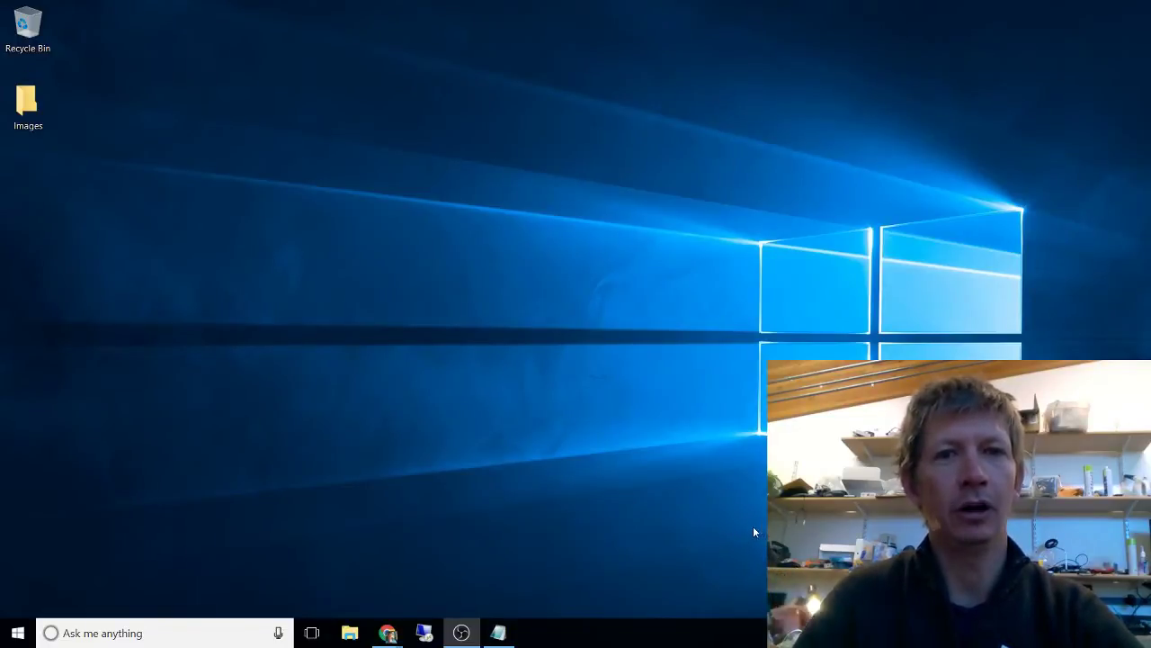
- Bring the Notepad note forward and highlight the ARE, KNOW and HAVE lines in turn
{"action": "left_click", "coordinate": [499, 633]}
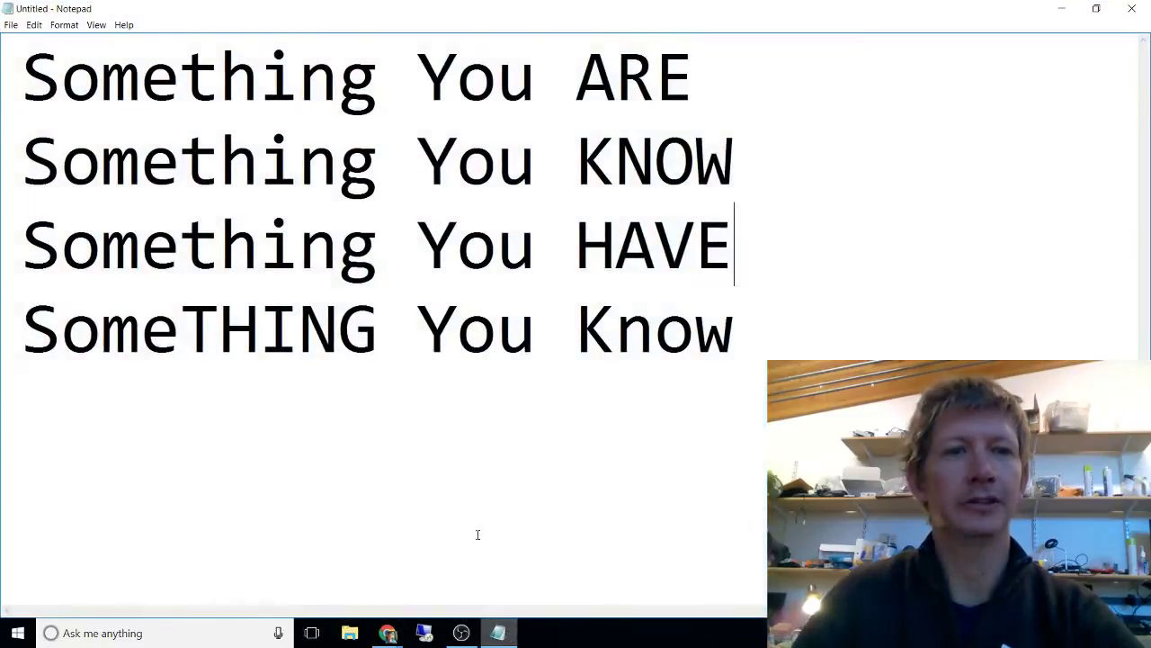
{"action": "left_click", "coordinate": [698, 85]}
{"action": "left_click_drag", "start_coordinate": [698, 85], "coordinate": [19, 85]}
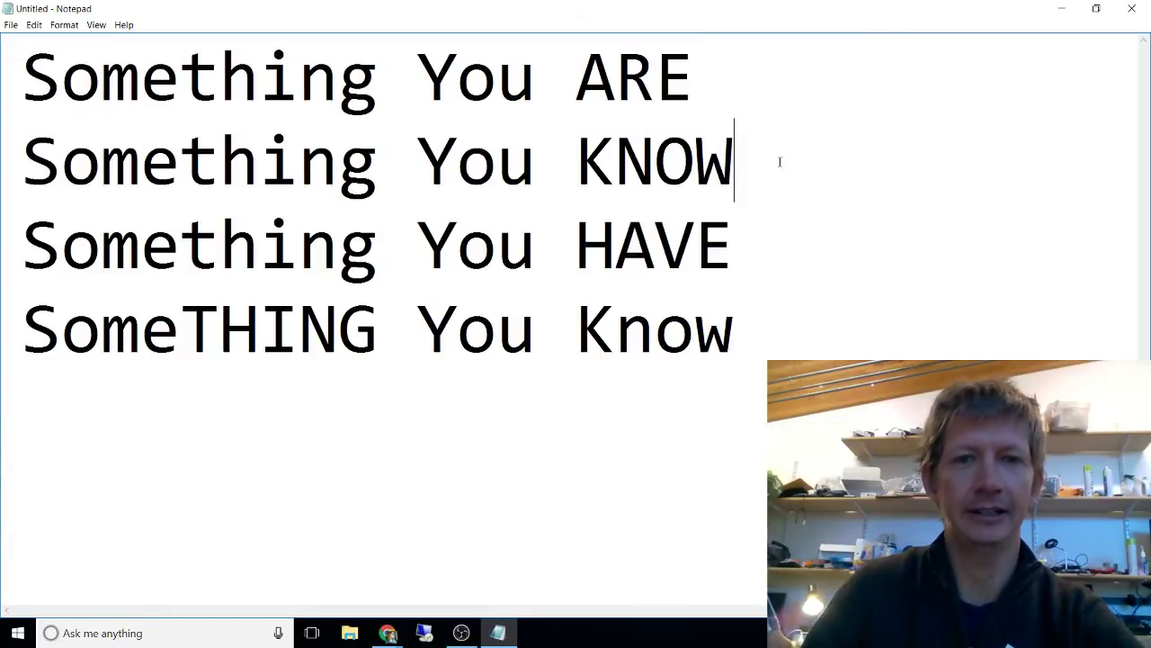
{"action": "left_click_drag", "start_coordinate": [779, 162], "coordinate": [22, 162]}
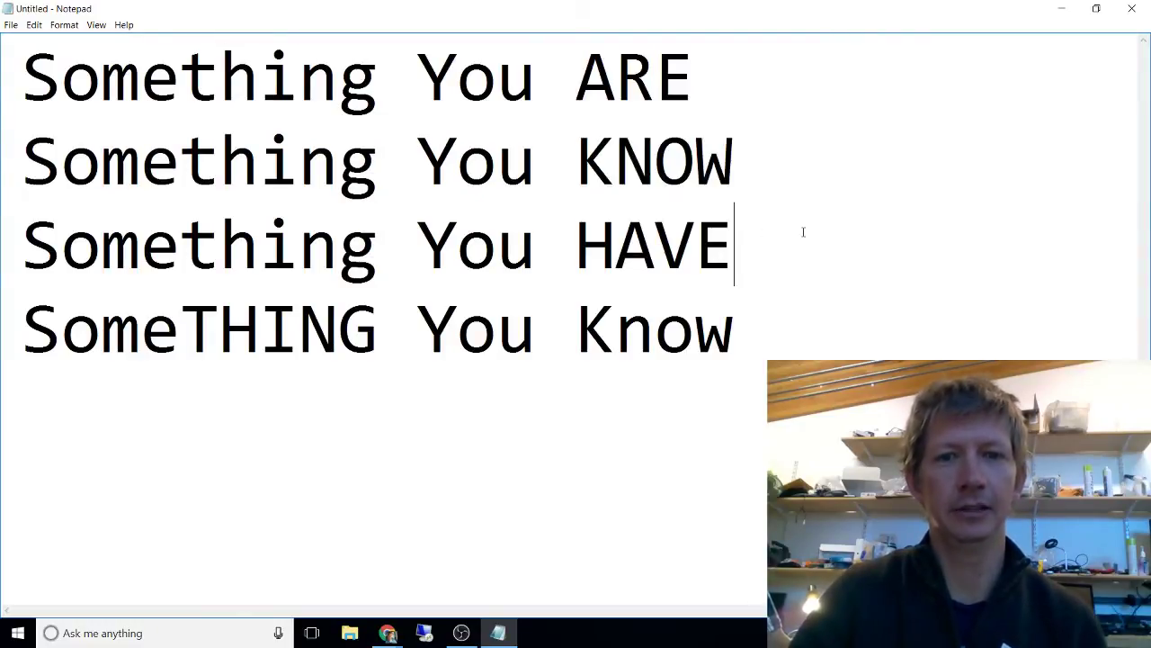
{"action": "left_click_drag", "start_coordinate": [804, 231], "coordinate": [2, 219]}
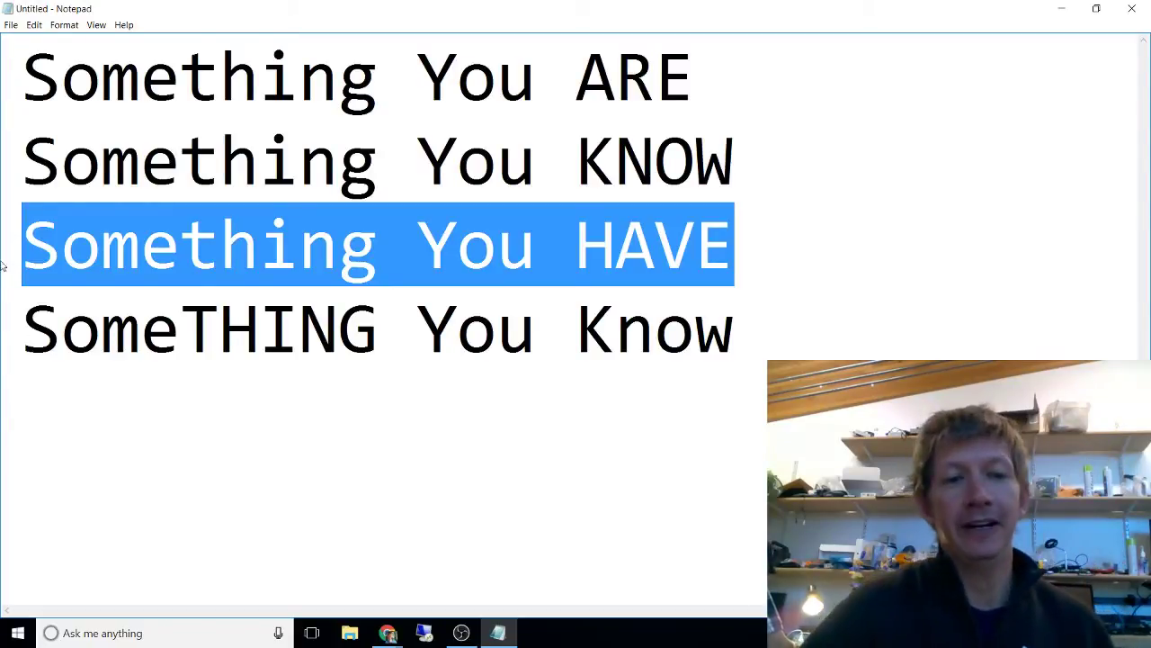
- Replace THING with ONE so the fourth line reads 'SomeONE You Know'
{"action": "left_click", "coordinate": [260, 323]}
{"action": "double_click", "coordinate": [260, 323]}
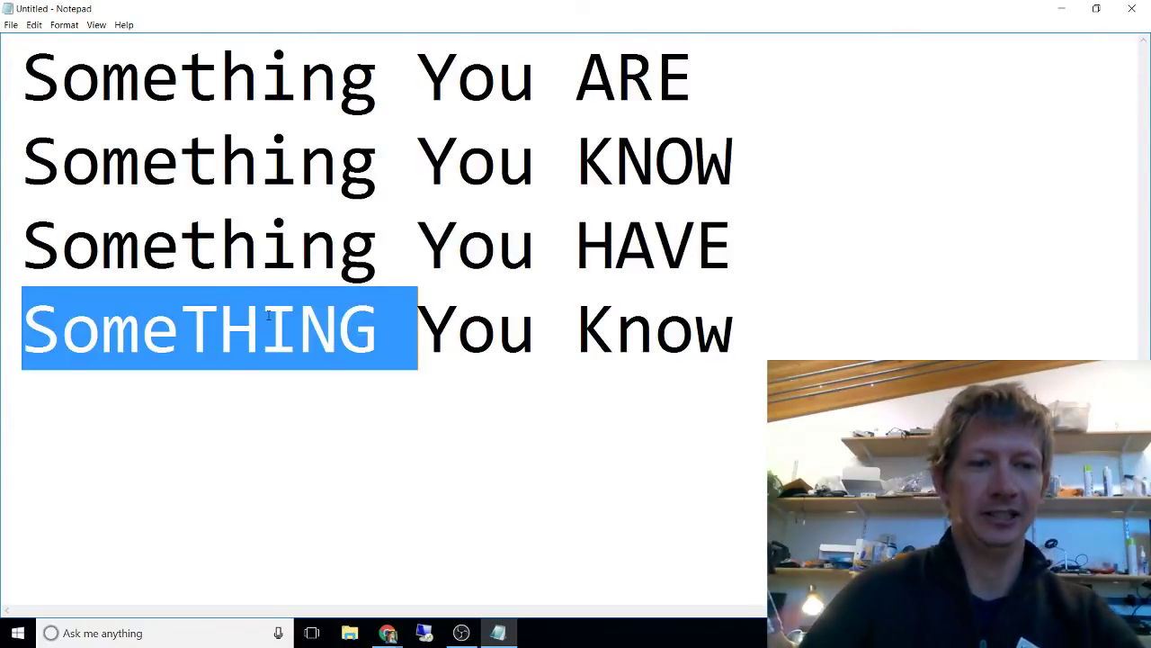
{"action": "left_click", "coordinate": [260, 324]}
{"action": "left_click_drag", "start_coordinate": [180, 315], "coordinate": [363, 319]}
{"action": "type", "text": "ONE"}
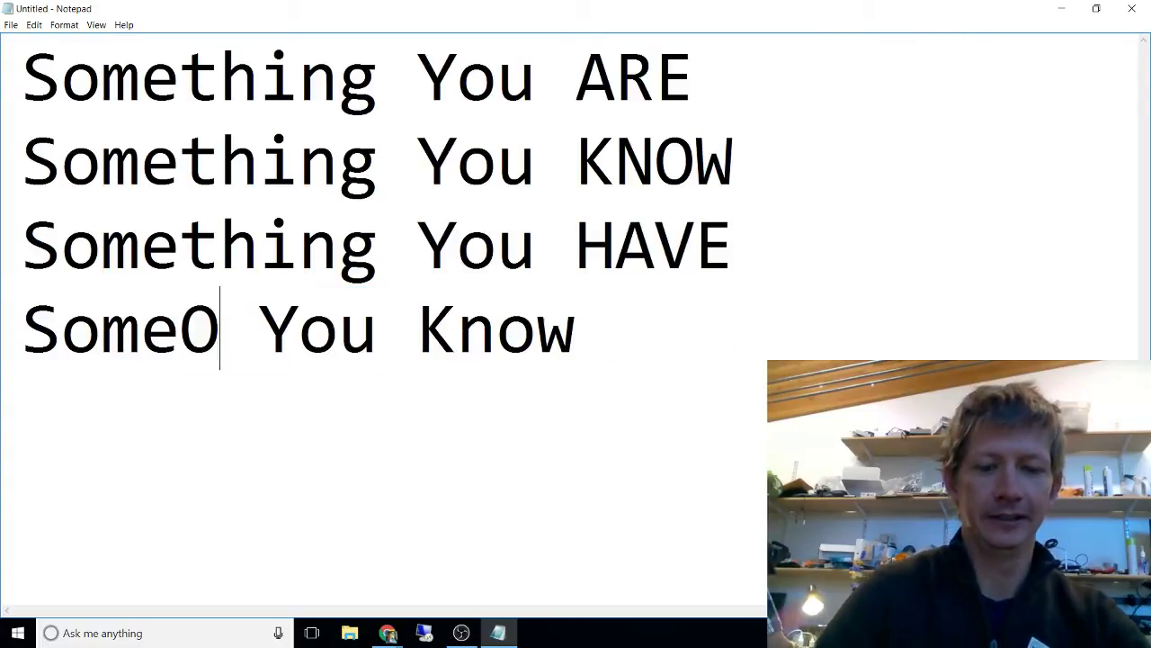
{"action": "left_click", "coordinate": [710, 324]}
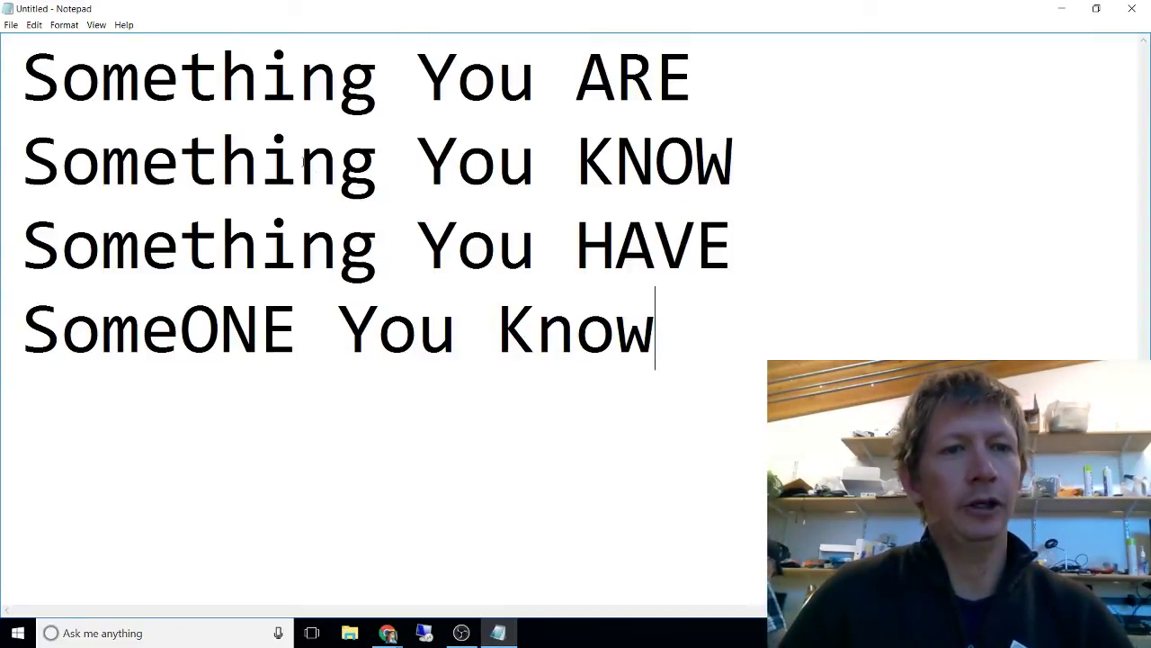
- Highlight the 'Something You KNOW' and 'Something You HAVE' lines repeatedly while explaining them
{"action": "left_click", "coordinate": [300, 167]}
{"action": "left_click_drag", "start_coordinate": [741, 155], "coordinate": [198, 165]}
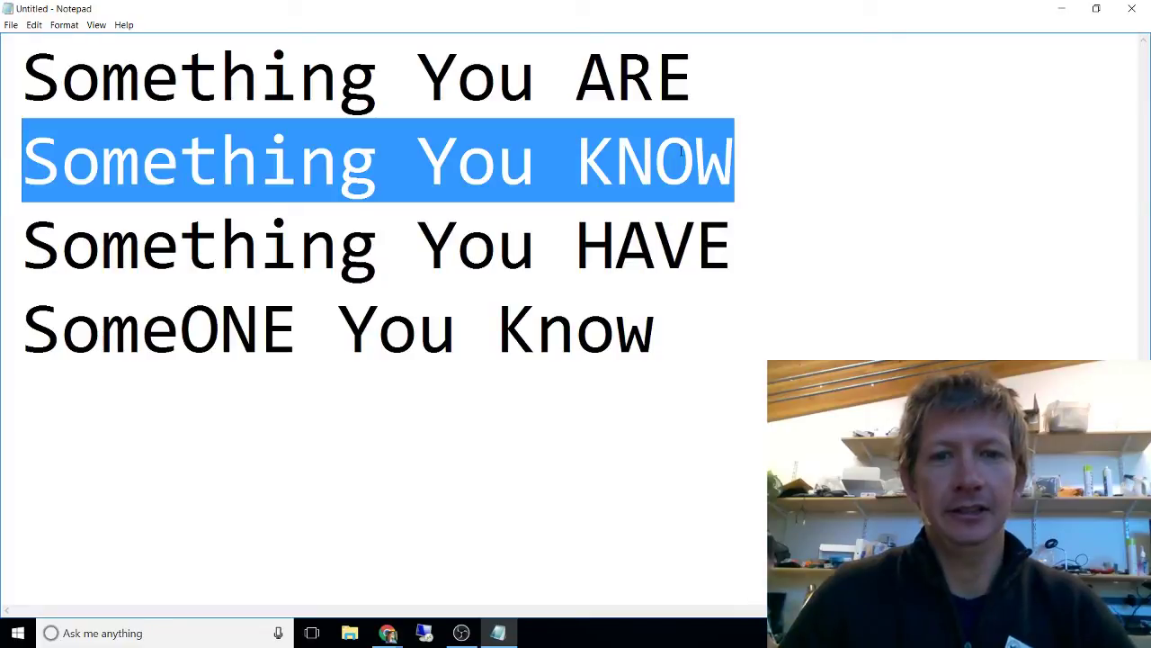
{"action": "left_click_drag", "start_coordinate": [770, 162], "coordinate": [17, 162]}
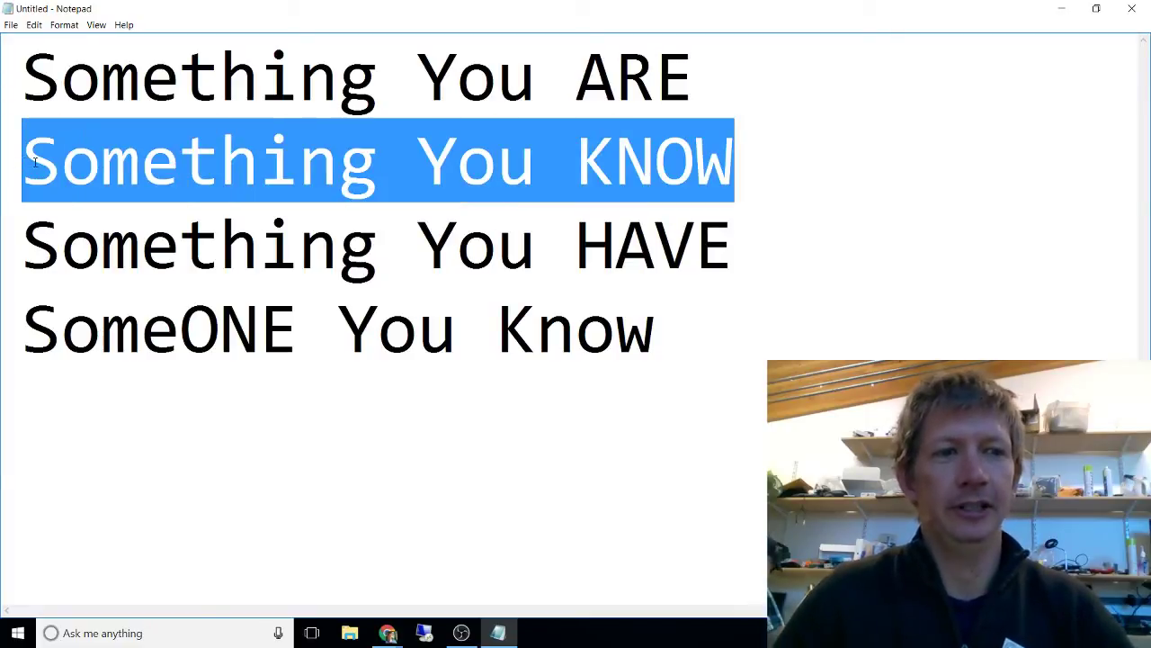
{"action": "left_click", "coordinate": [470, 162]}
{"action": "left_click", "coordinate": [769, 143]}
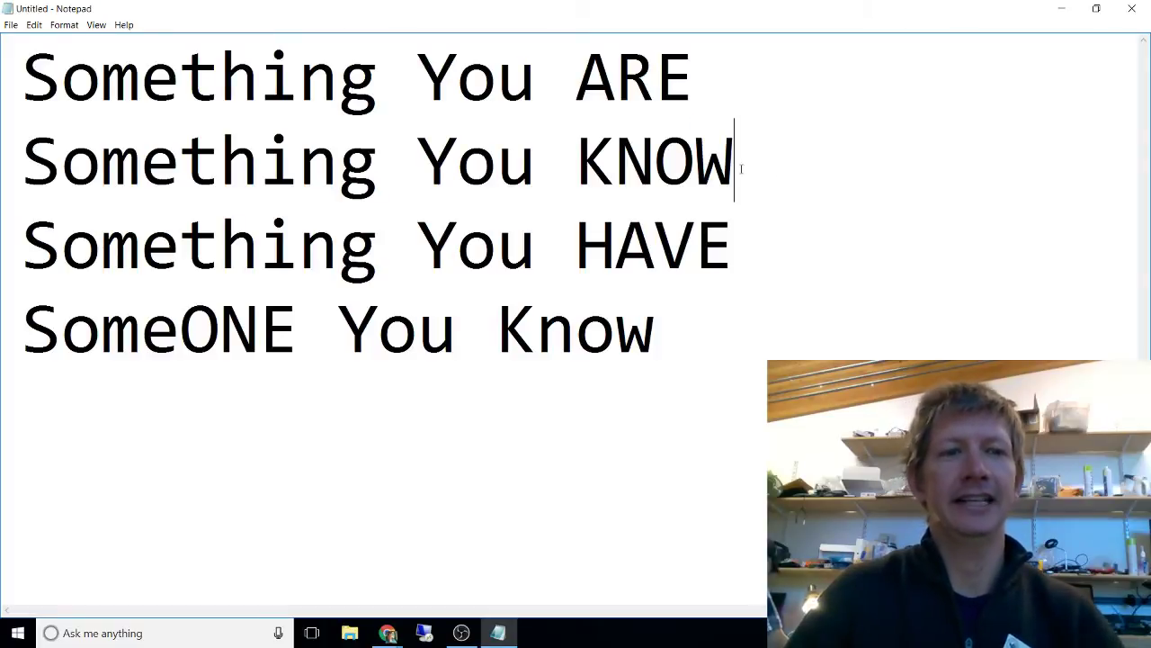
{"action": "left_click_drag", "start_coordinate": [782, 168], "coordinate": [79, 186]}
{"action": "left_click_drag", "start_coordinate": [840, 243], "coordinate": [9, 252]}
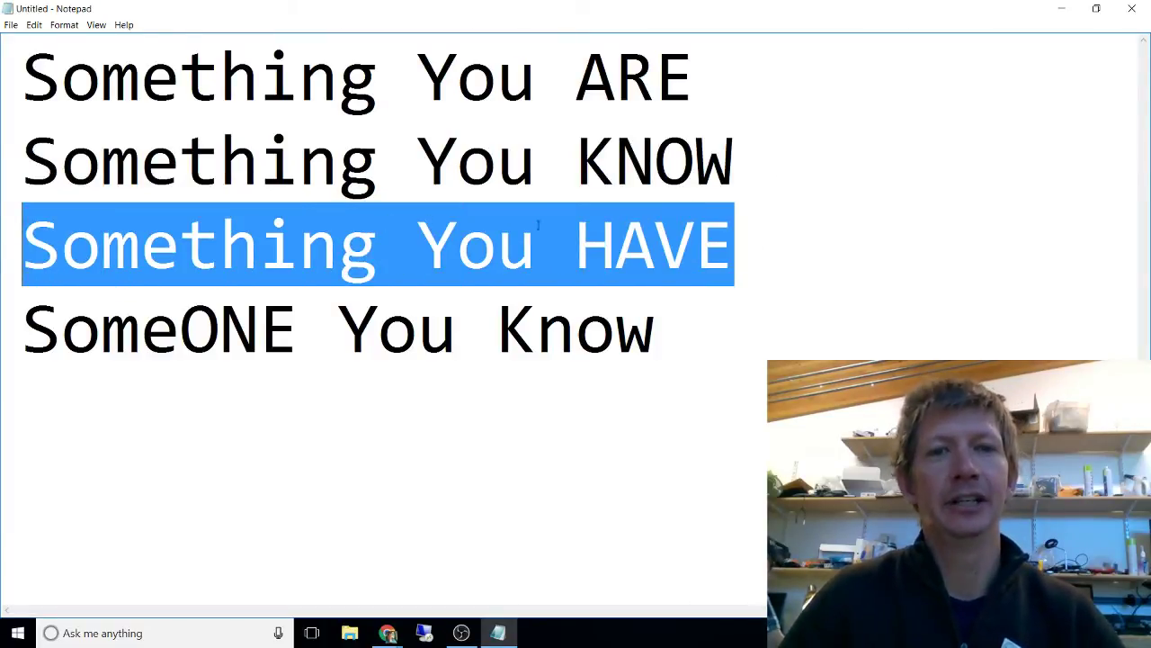
{"action": "left_click", "coordinate": [774, 140]}
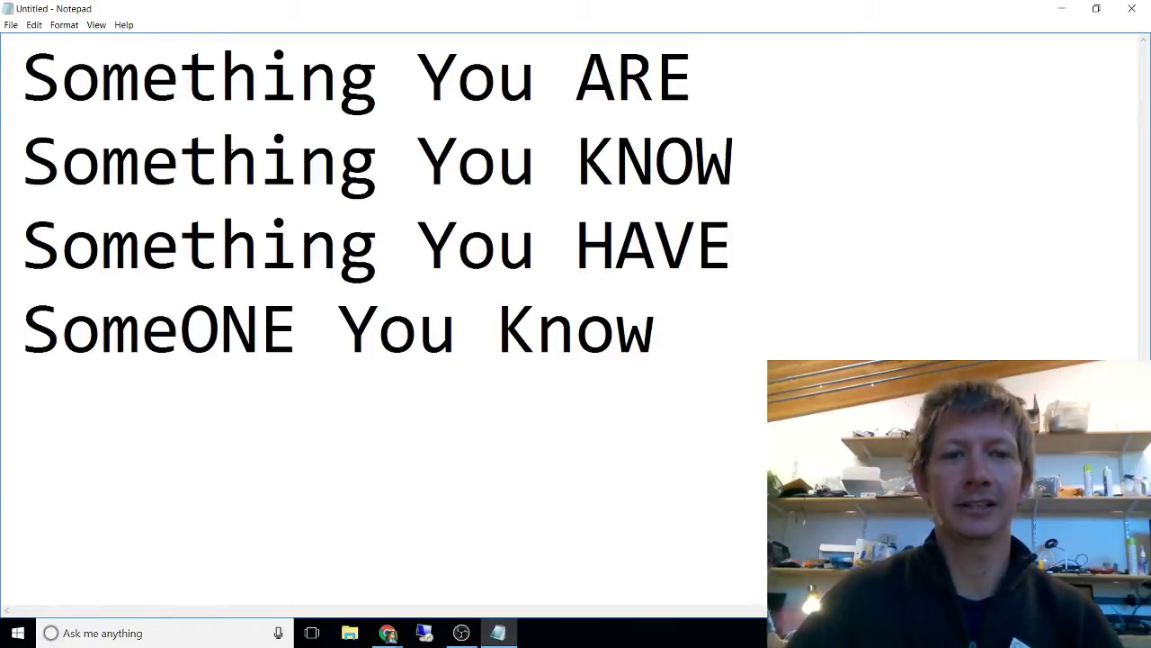
{"action": "left_click_drag", "start_coordinate": [735, 243], "coordinate": [2, 235]}
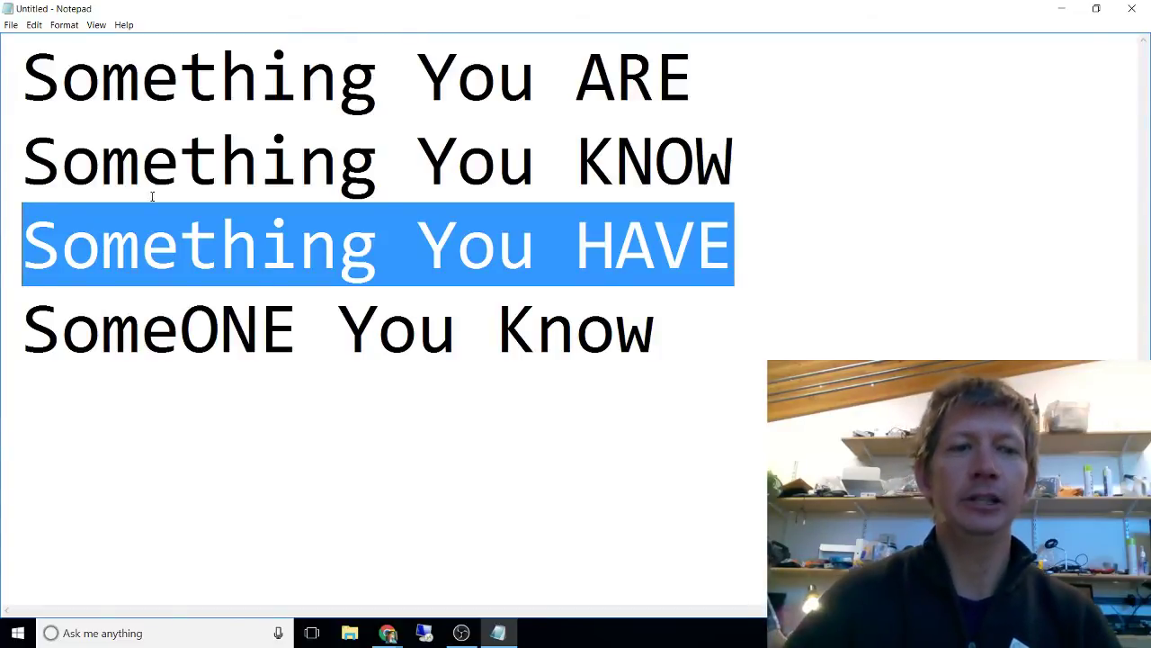
{"action": "left_click_drag", "start_coordinate": [7, 156], "coordinate": [773, 144]}
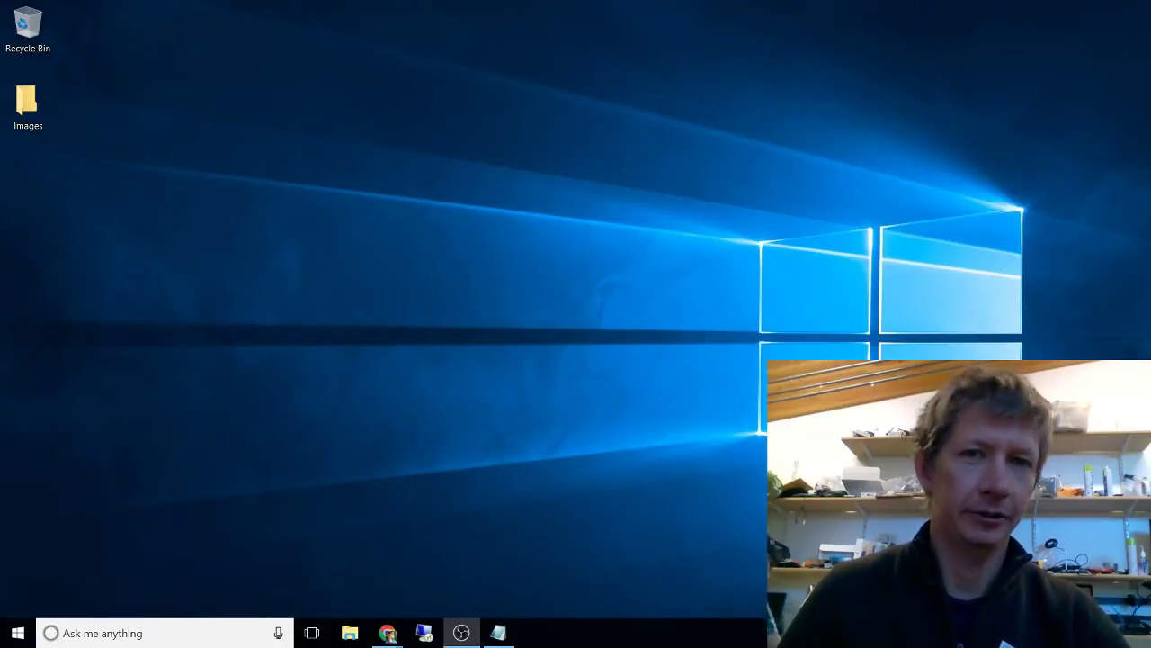
- Switch to Chrome and go to accounts.google, enlarging the page for readability
{"action": "mouse_move", "coordinate": [388, 632]}
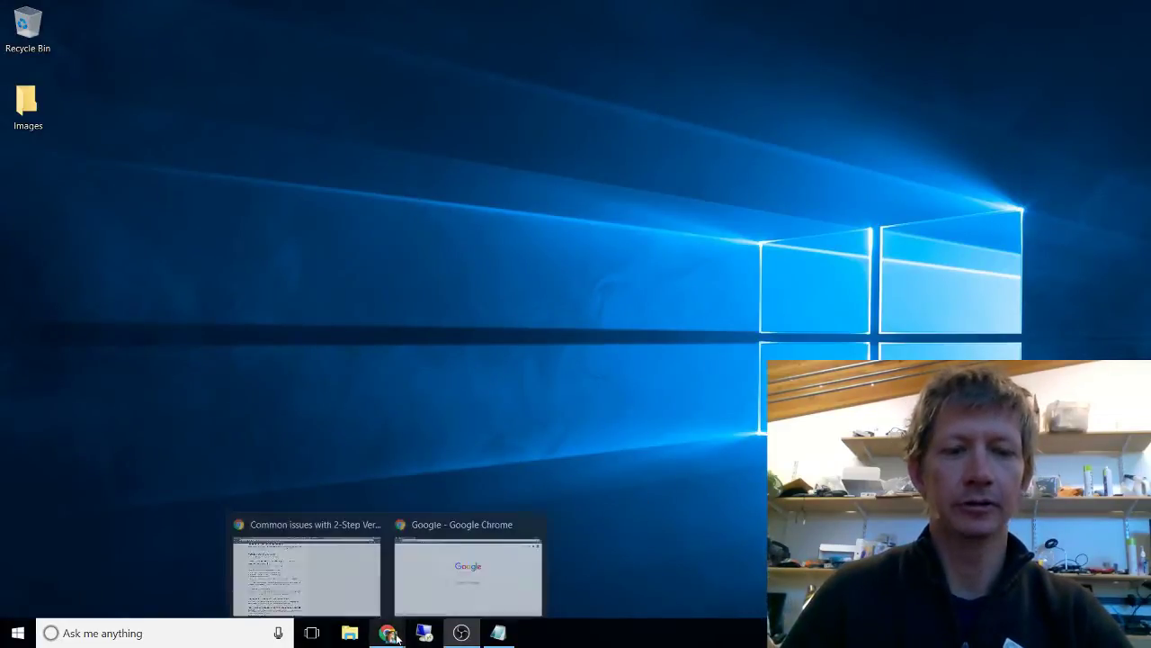
{"action": "left_click", "coordinate": [464, 592]}
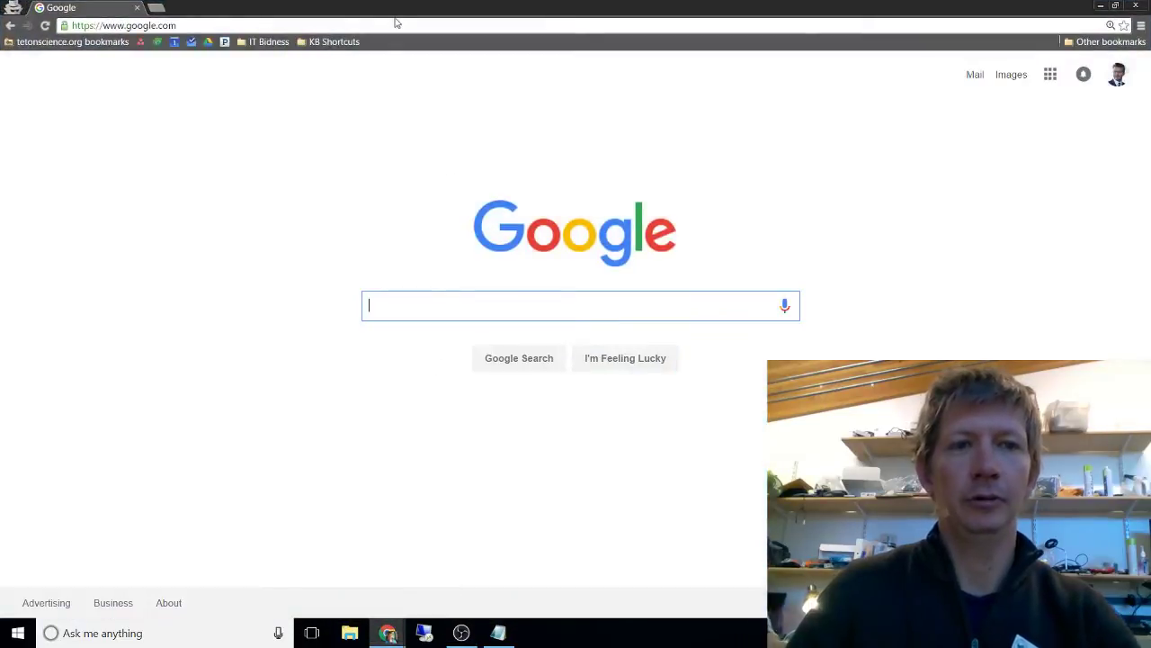
{"action": "left_click", "coordinate": [400, 25]}
{"action": "type", "text": "acc"}
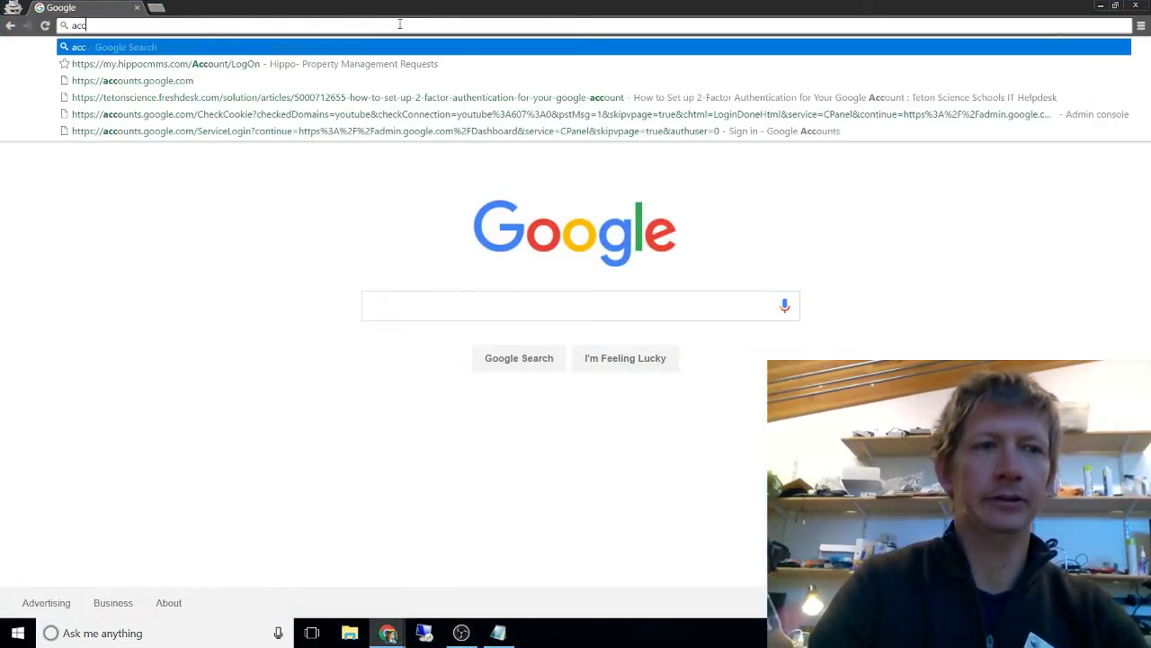
{"action": "type", "text": "ounts.google"}
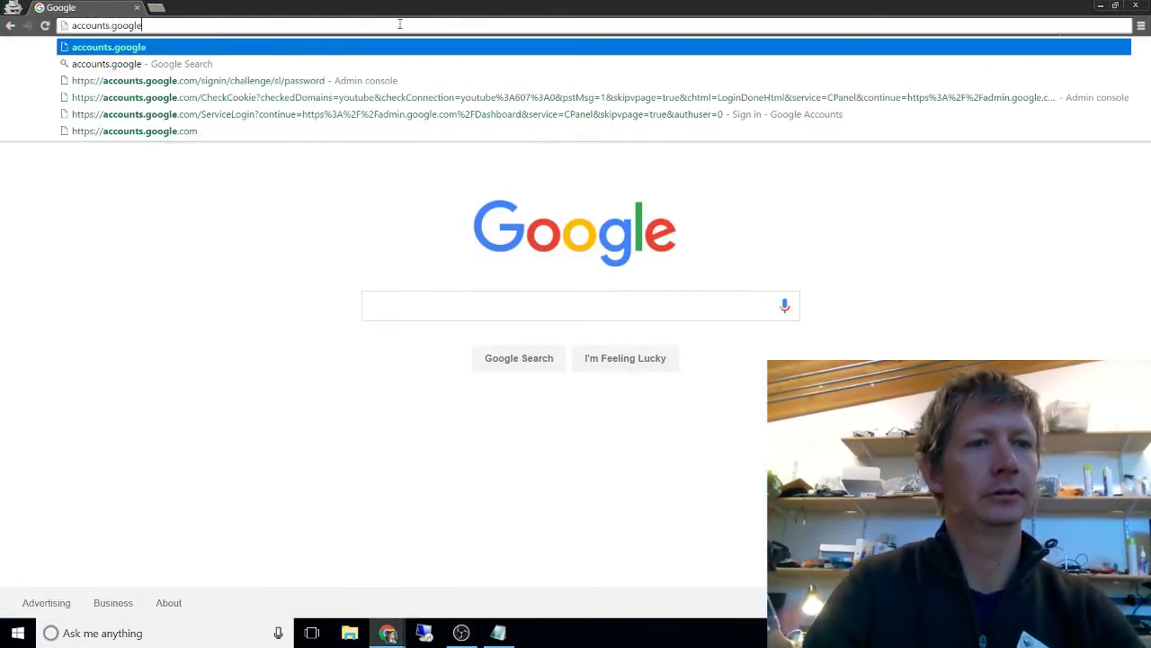
{"action": "key", "text": "Return"}
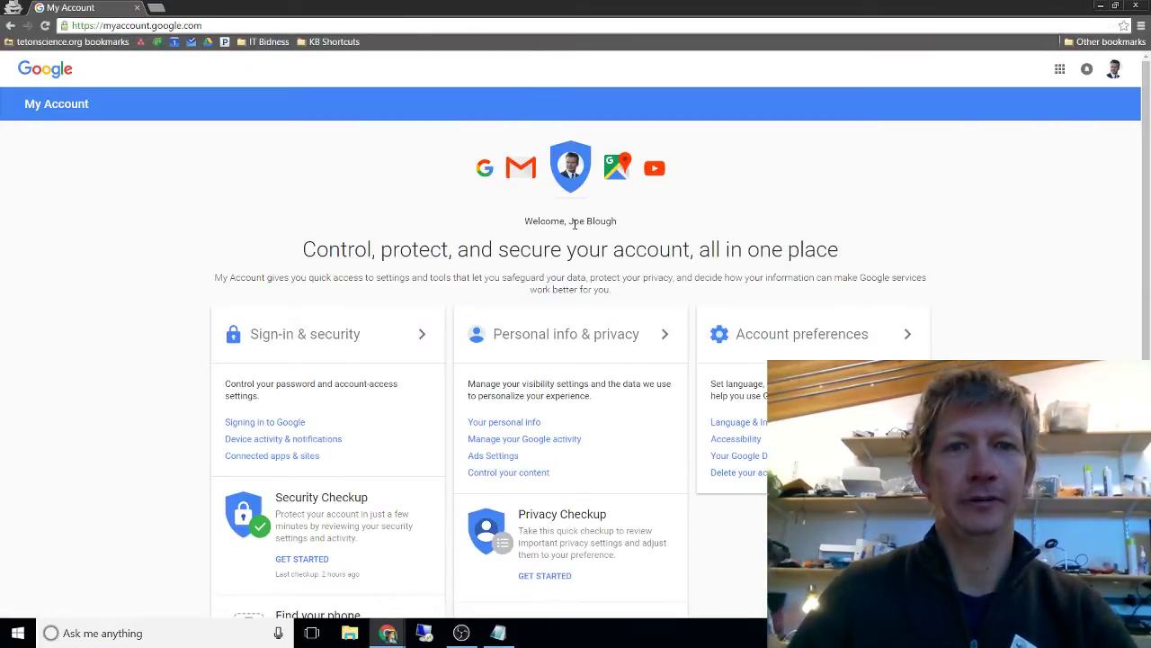
{"action": "key", "text": "ctrl+plus"}
{"action": "scroll", "coordinate": [565, 229], "scroll_direction": "down", "scroll_amount": 3}
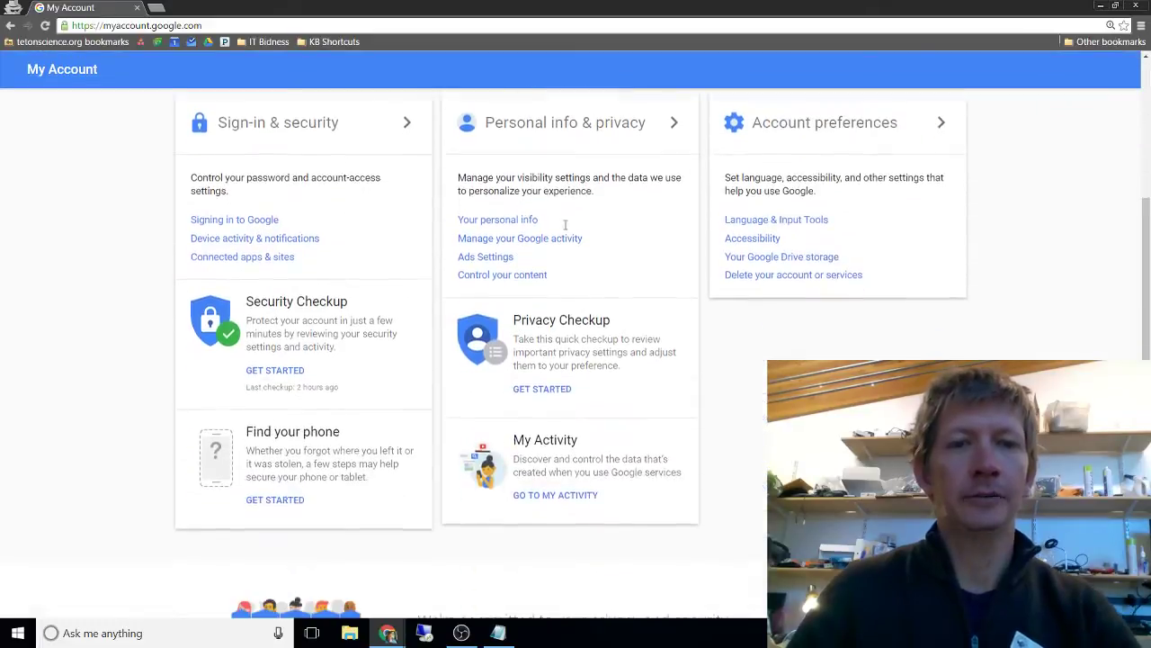
{"action": "key", "text": "ctrl+plus"}
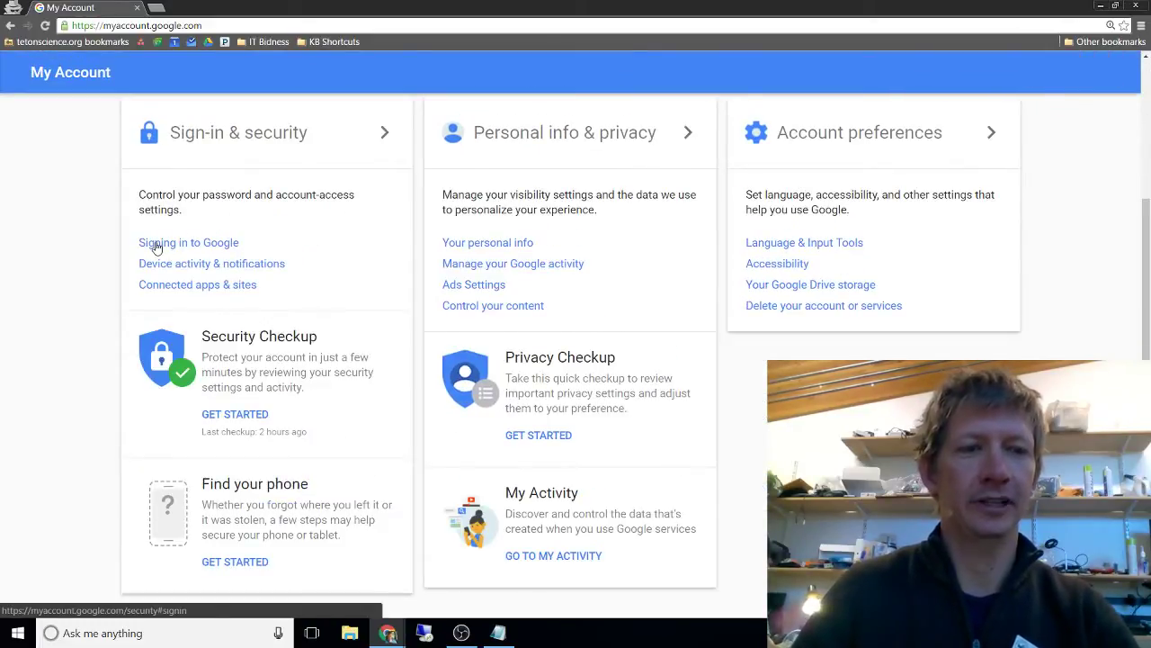
{"action": "scroll", "coordinate": [155, 248], "scroll_direction": "up", "scroll_amount": 1}
- From Signing in to Google, open 2-Step Verification and press Get started
{"action": "left_click", "coordinate": [164, 300]}
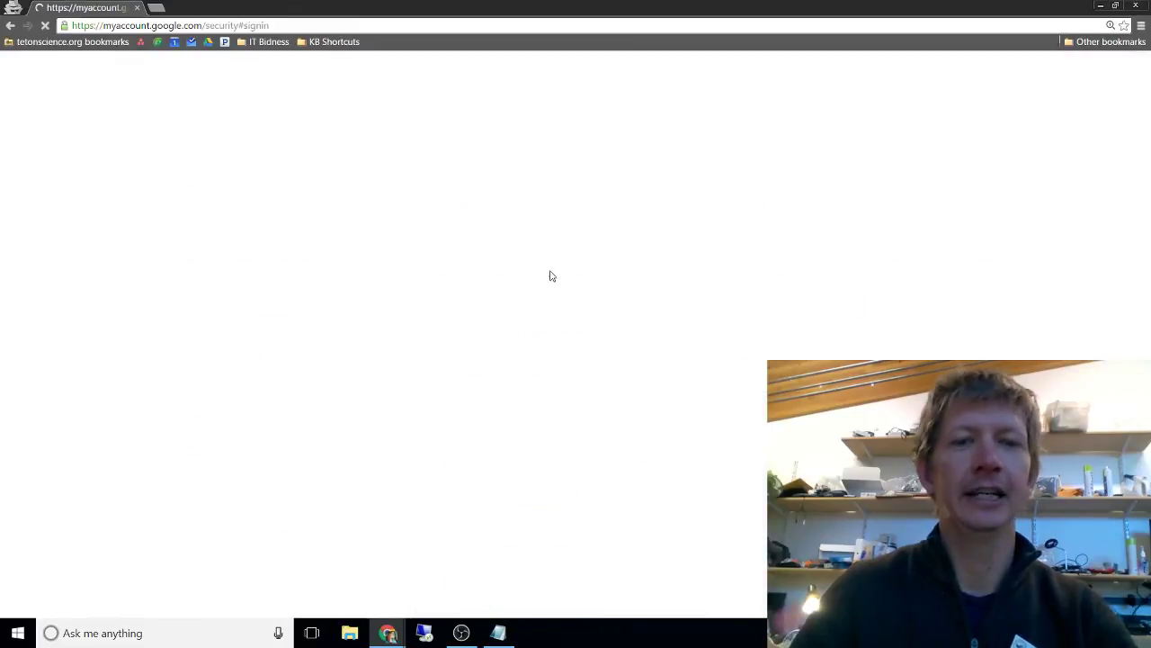
{"action": "key", "text": "ctrl+plus"}
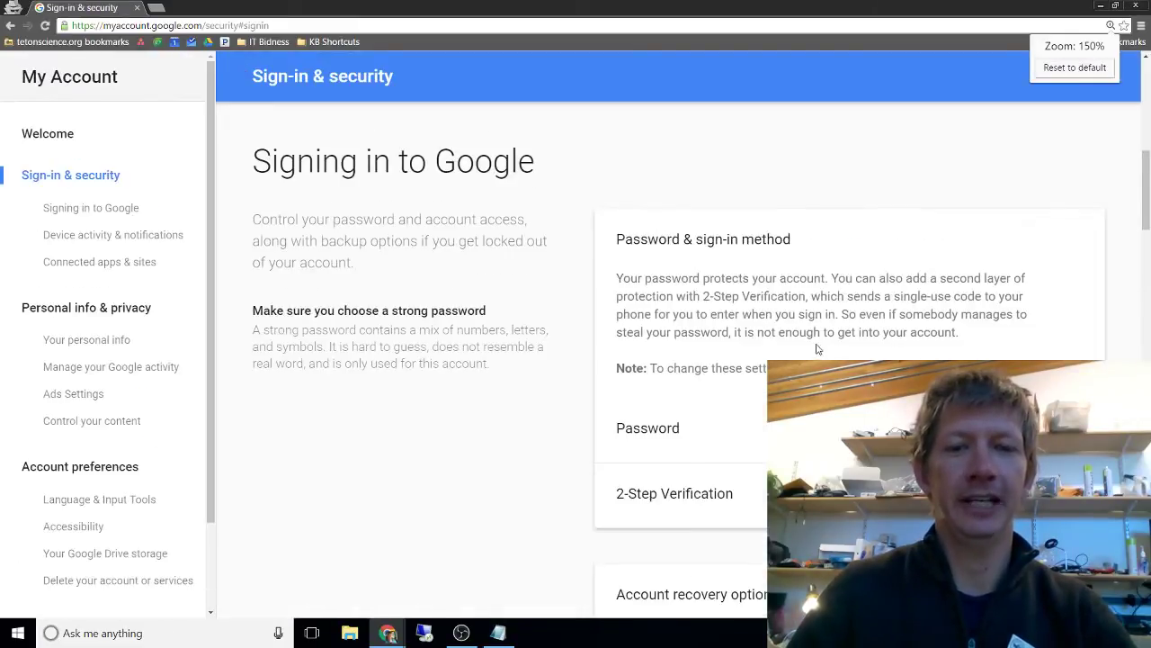
{"action": "scroll", "coordinate": [709, 245], "scroll_direction": "down", "scroll_amount": 1}
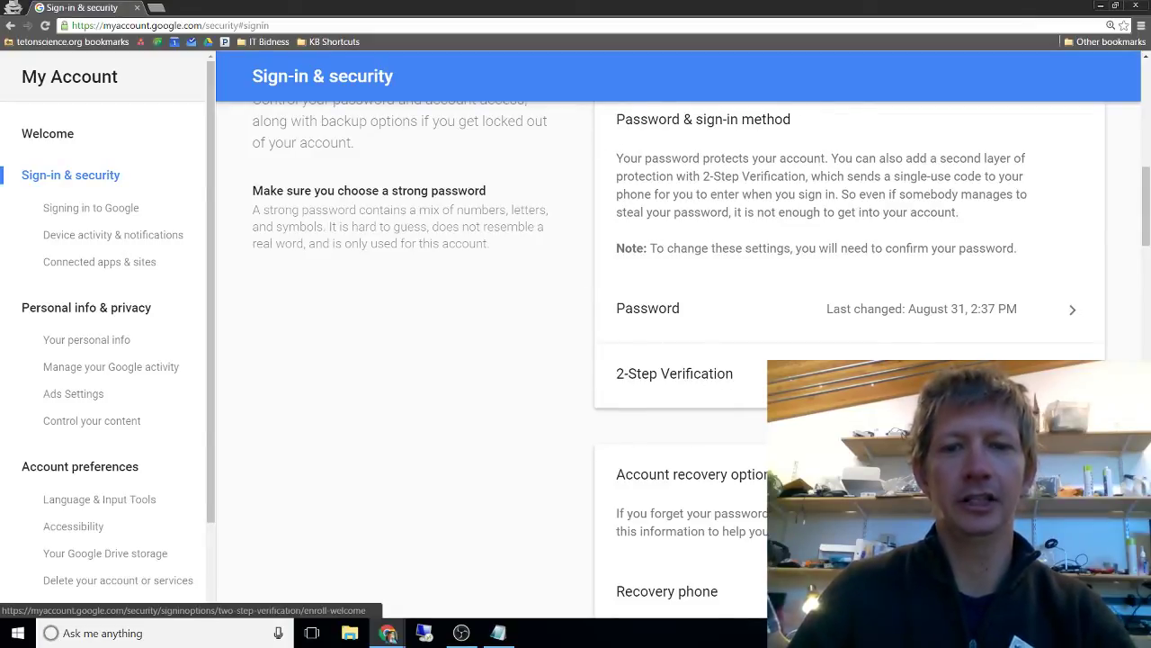
{"action": "left_click", "coordinate": [1070, 374]}
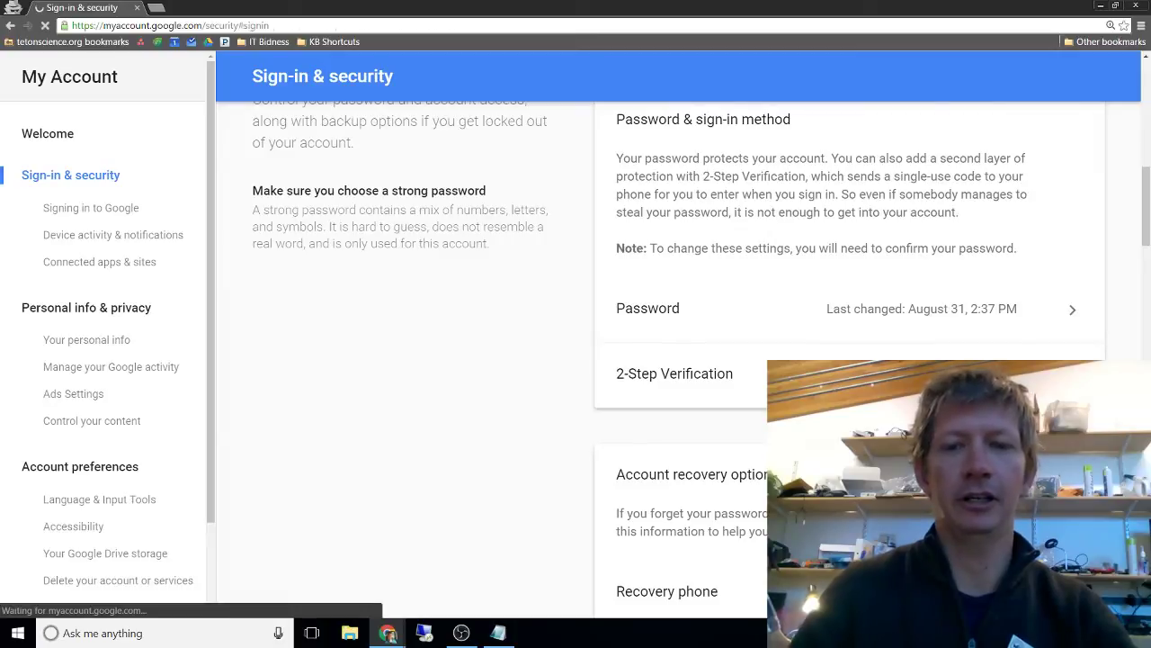
{"action": "scroll", "coordinate": [557, 295], "scroll_direction": "down", "scroll_amount": 2}
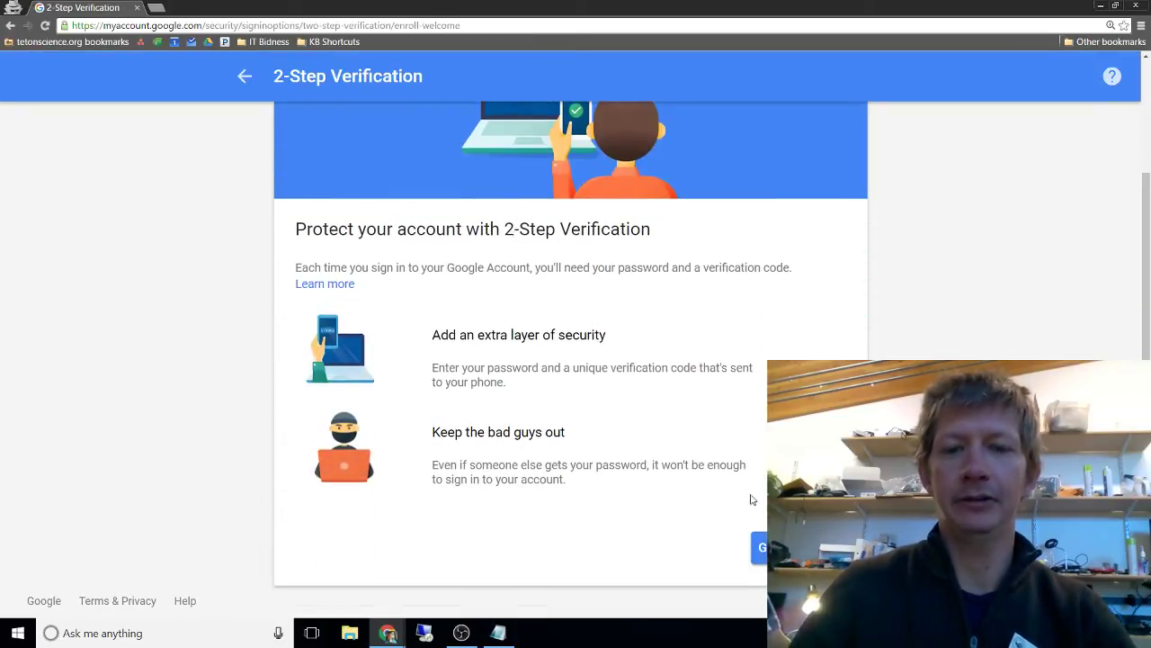
{"action": "left_click", "coordinate": [760, 546]}
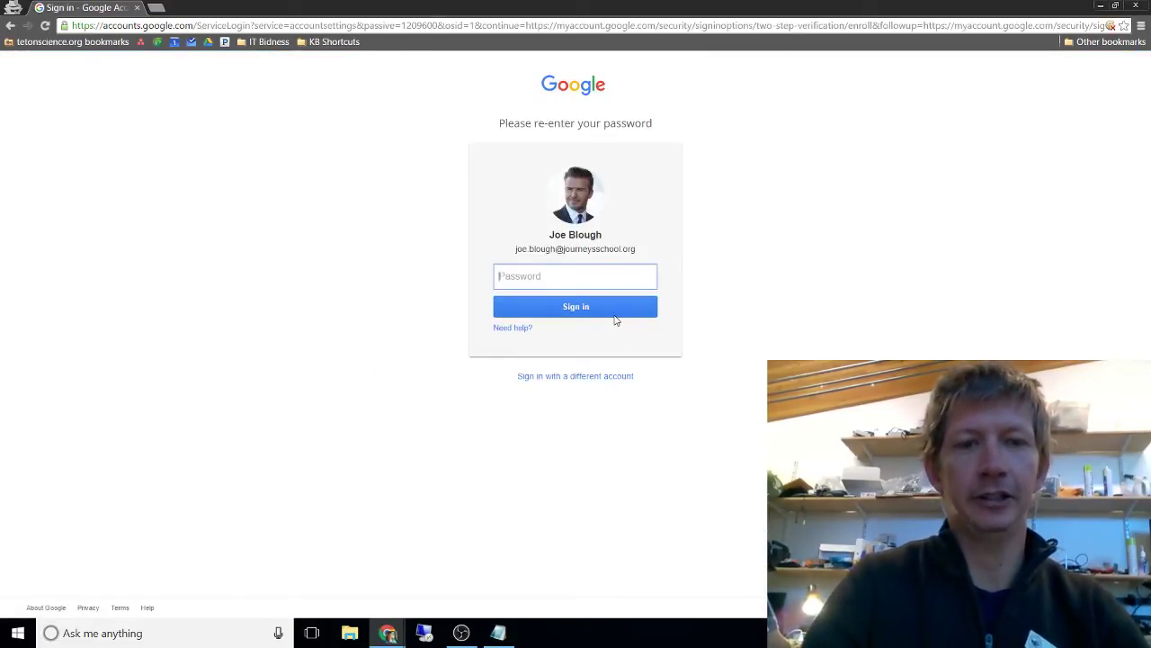
- Re-enter the account password to reach phone setup, then move the browser aside
{"action": "type", "text": "******"}
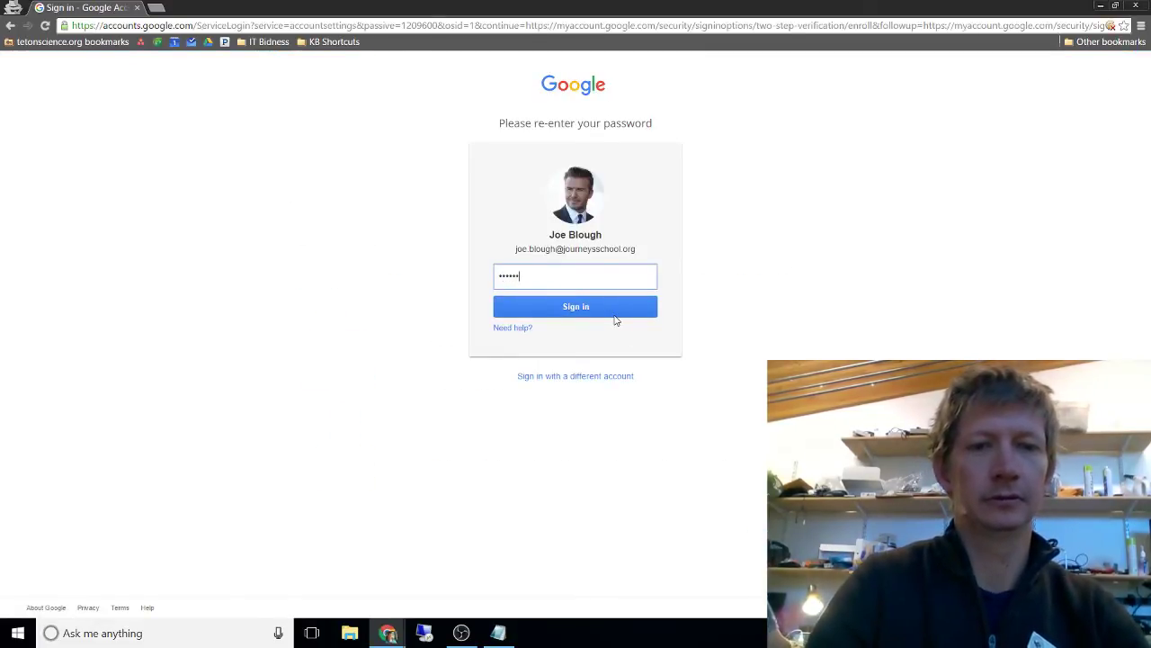
{"action": "type", "text": "*"}
{"action": "left_click", "coordinate": [615, 314]}
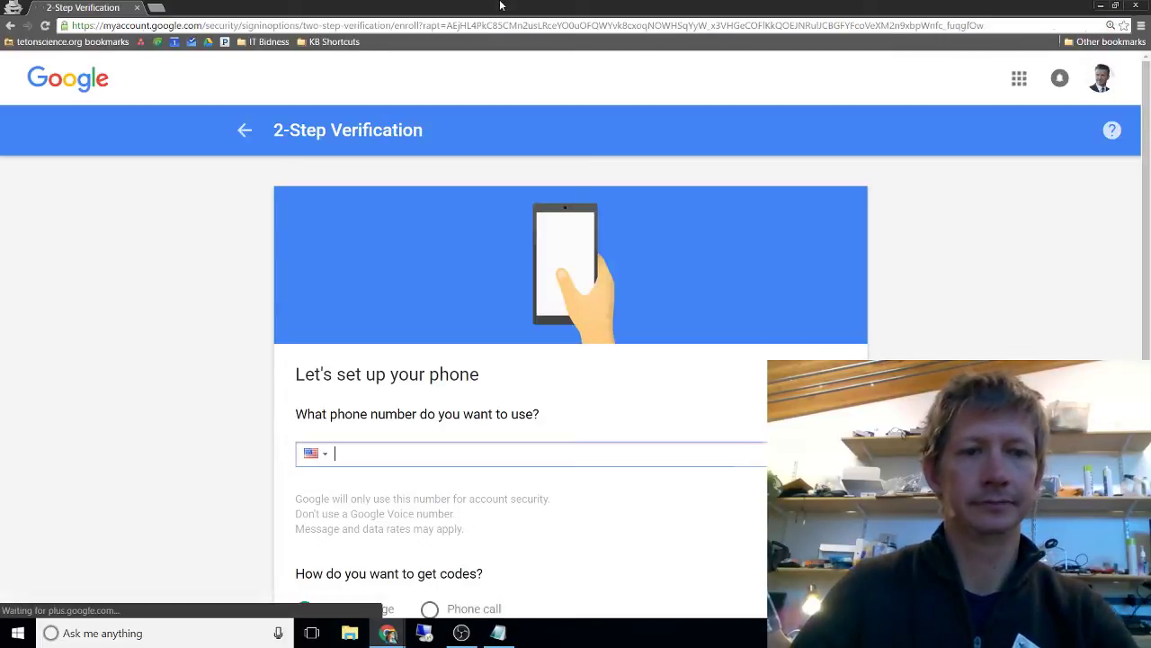
{"action": "scroll", "coordinate": [416, 403], "scroll_direction": "down", "scroll_amount": 3}
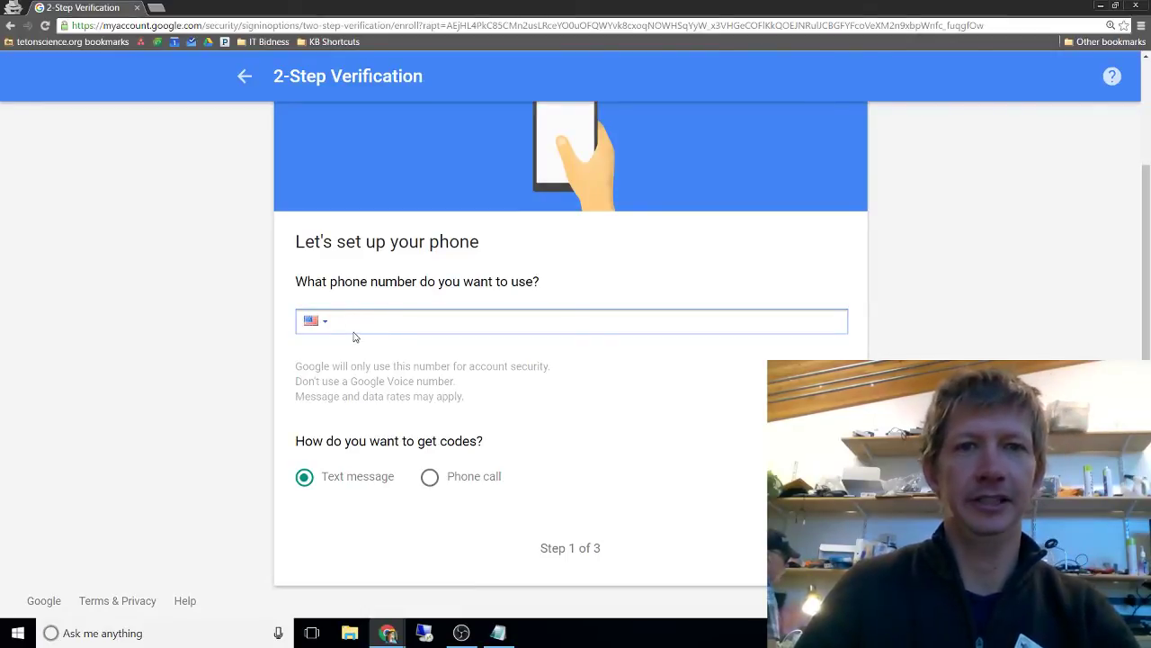
{"action": "left_click_drag", "start_coordinate": [414, 10], "coordinate": [1150, 36]}
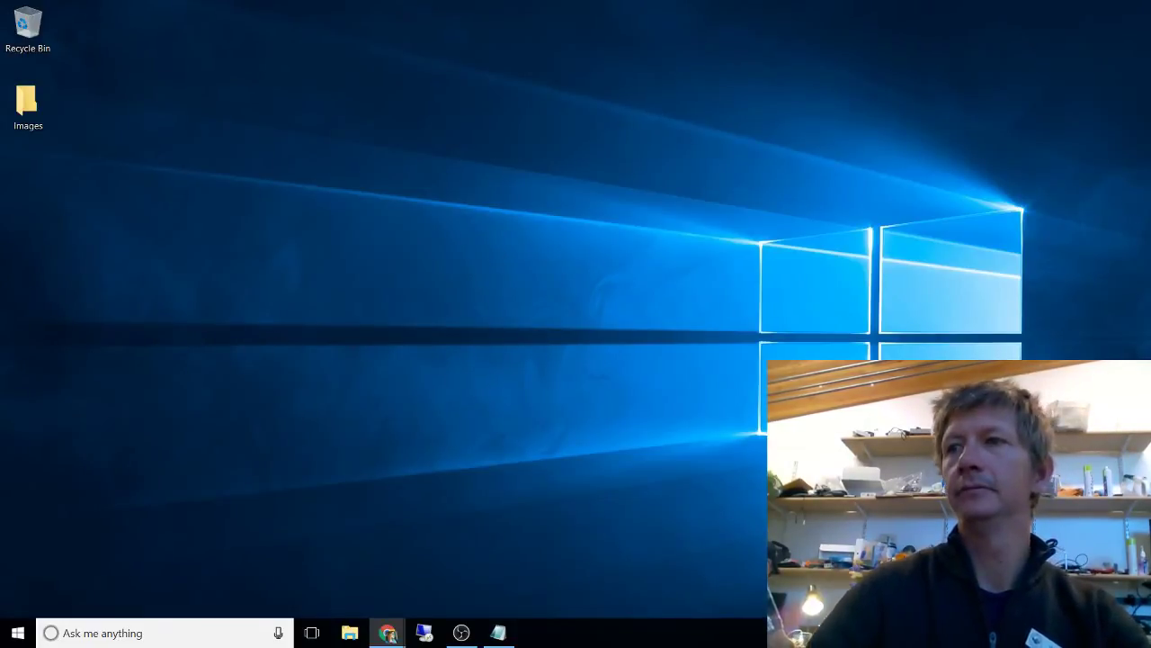
- Restore Chrome full screen at 125% zoom and turn on 2-Step Verification
{"action": "left_click_drag", "start_coordinate": [693, 646], "coordinate": [959, 4]}
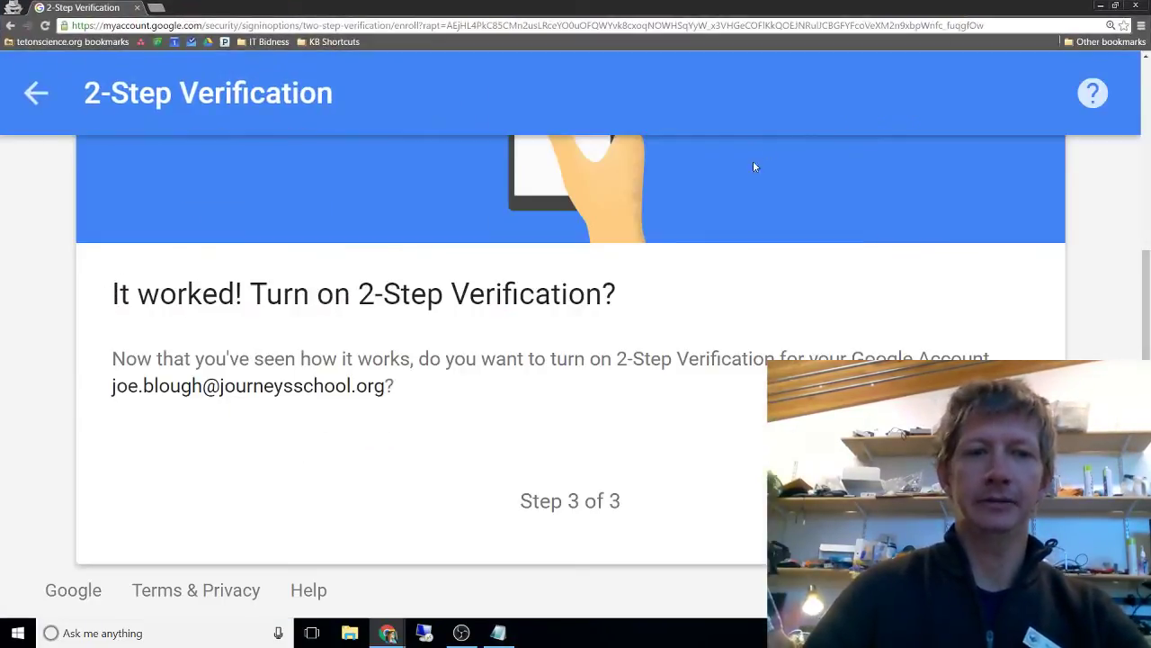
{"action": "key", "text": "ctrl+0"}
{"action": "key", "text": "ctrl+plus"}
{"action": "key", "text": "ctrl+plus"}
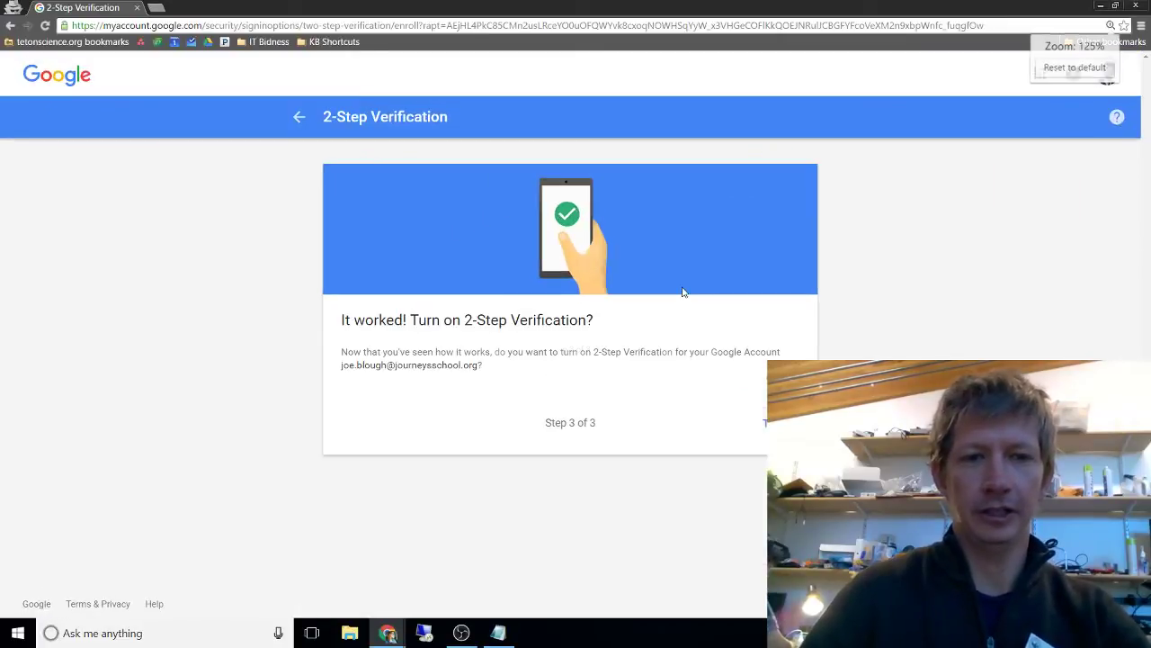
{"action": "left_click", "coordinate": [781, 423]}
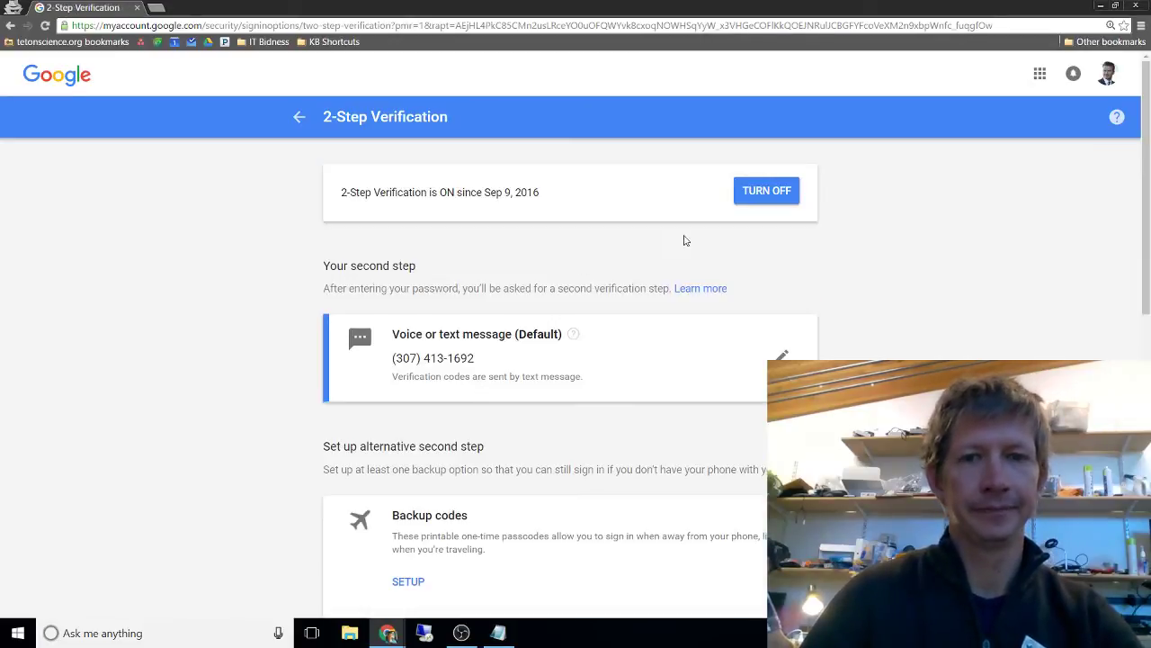
{"action": "scroll", "coordinate": [450, 209], "scroll_direction": "down", "scroll_amount": 1}
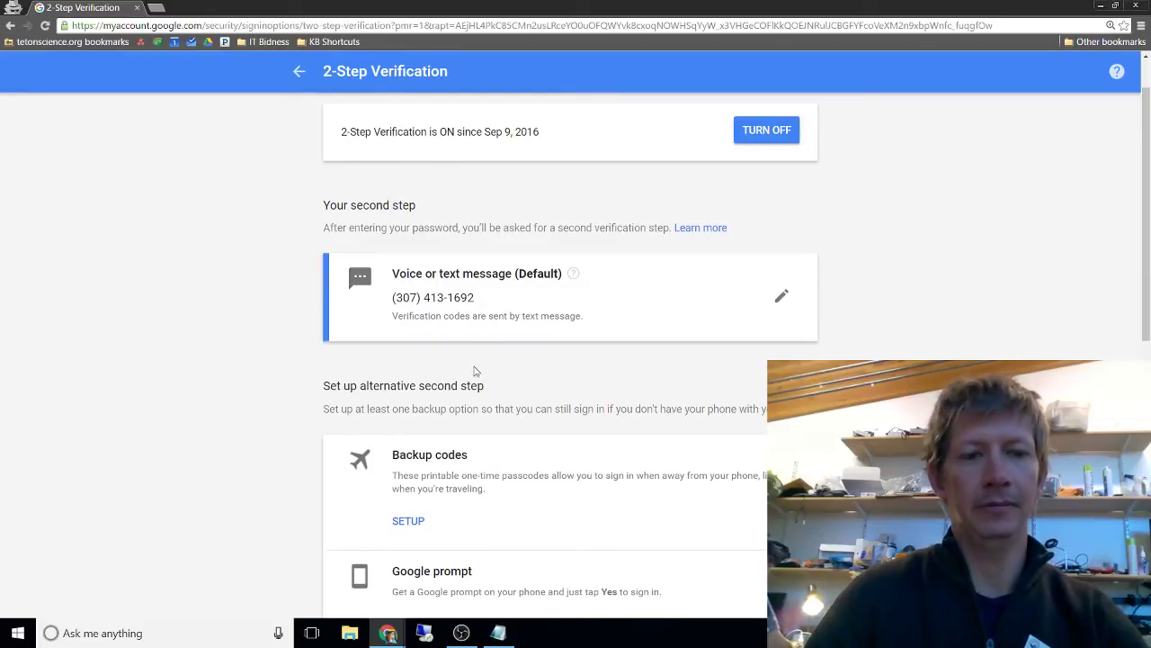
{"action": "scroll", "coordinate": [476, 371], "scroll_direction": "down", "scroll_amount": 3}
{"action": "scroll", "coordinate": [359, 217], "scroll_direction": "up", "scroll_amount": 4}
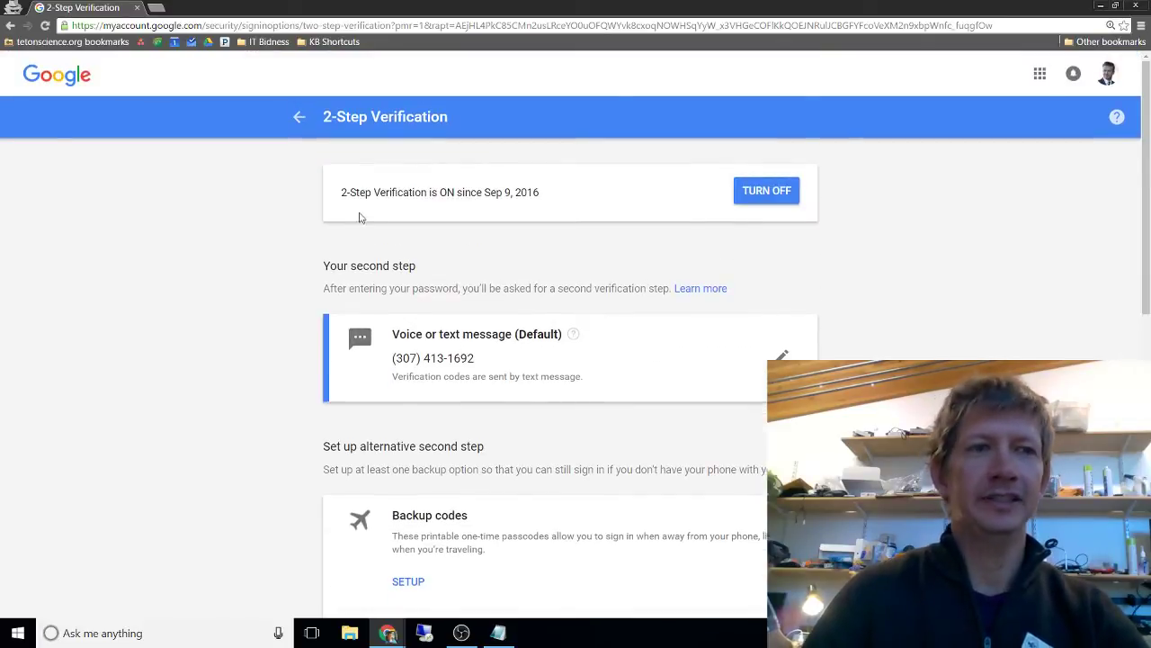
- Sign out, sign back in with the account password, and enter the texted verification code
{"action": "left_click", "coordinate": [1106, 76]}
{"action": "left_click", "coordinate": [1074, 249]}
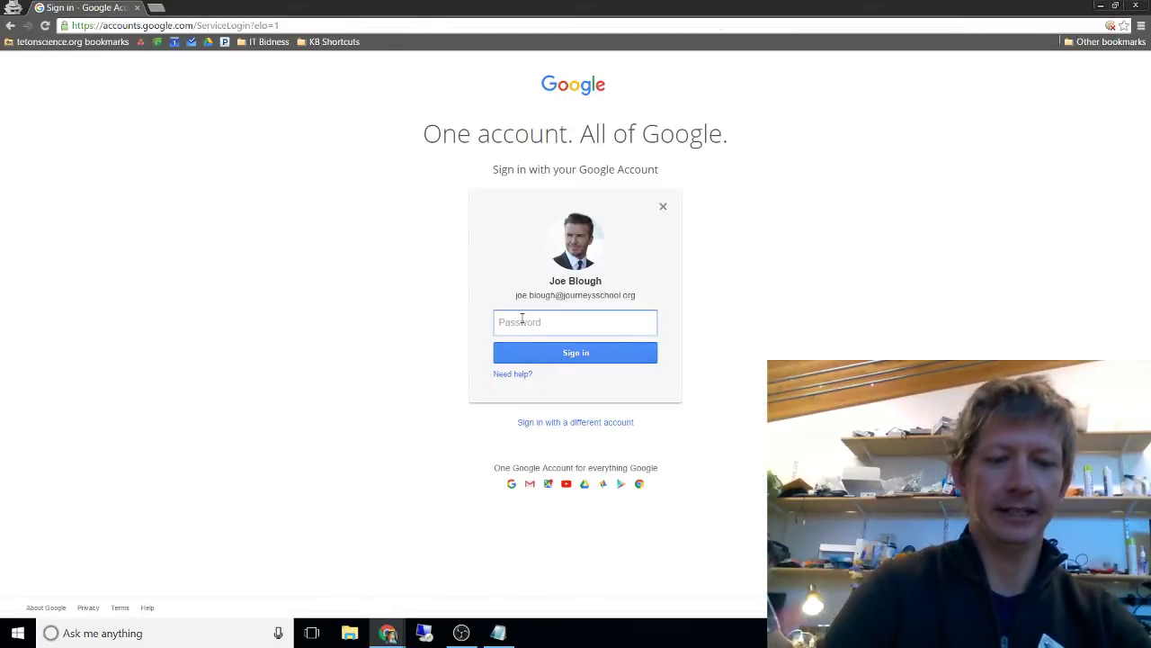
{"action": "key", "text": "Return"}
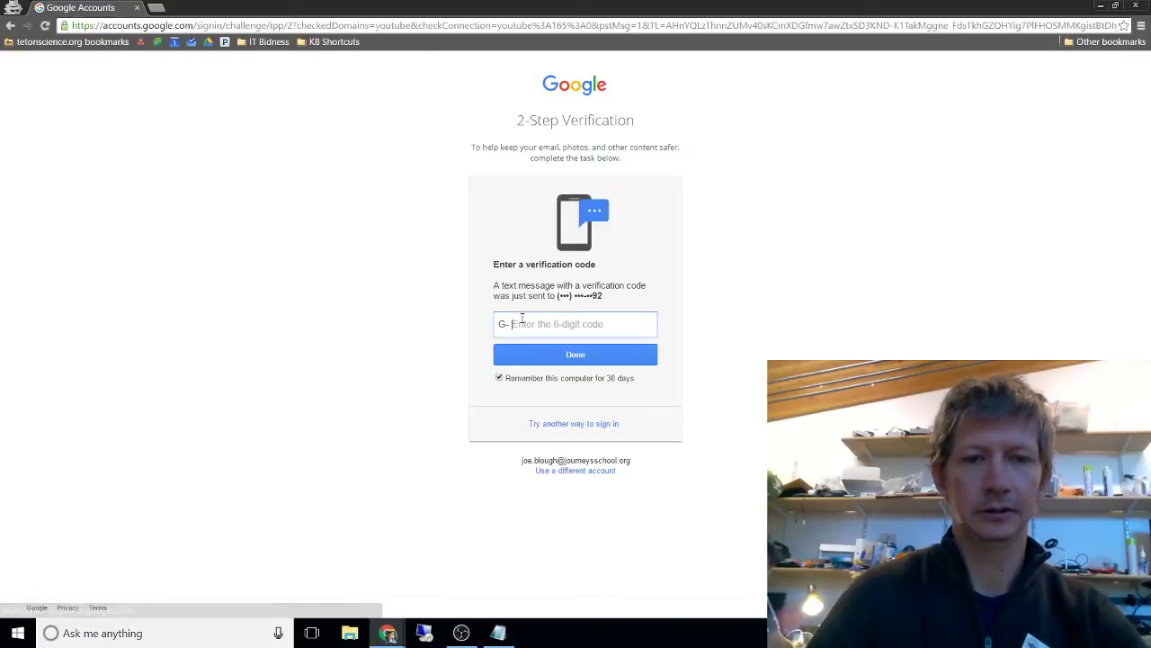
{"action": "key", "text": "ctrl+plus"}
{"action": "key", "text": "ctrl+plus"}
{"action": "key", "text": "ctrl+plus"}
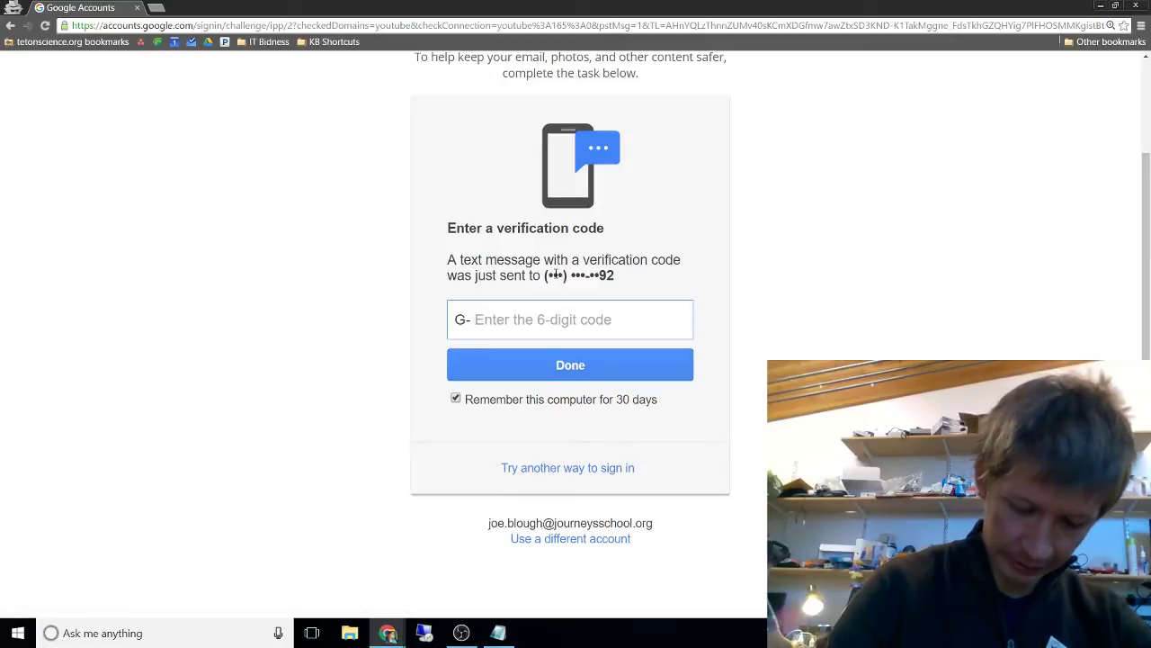
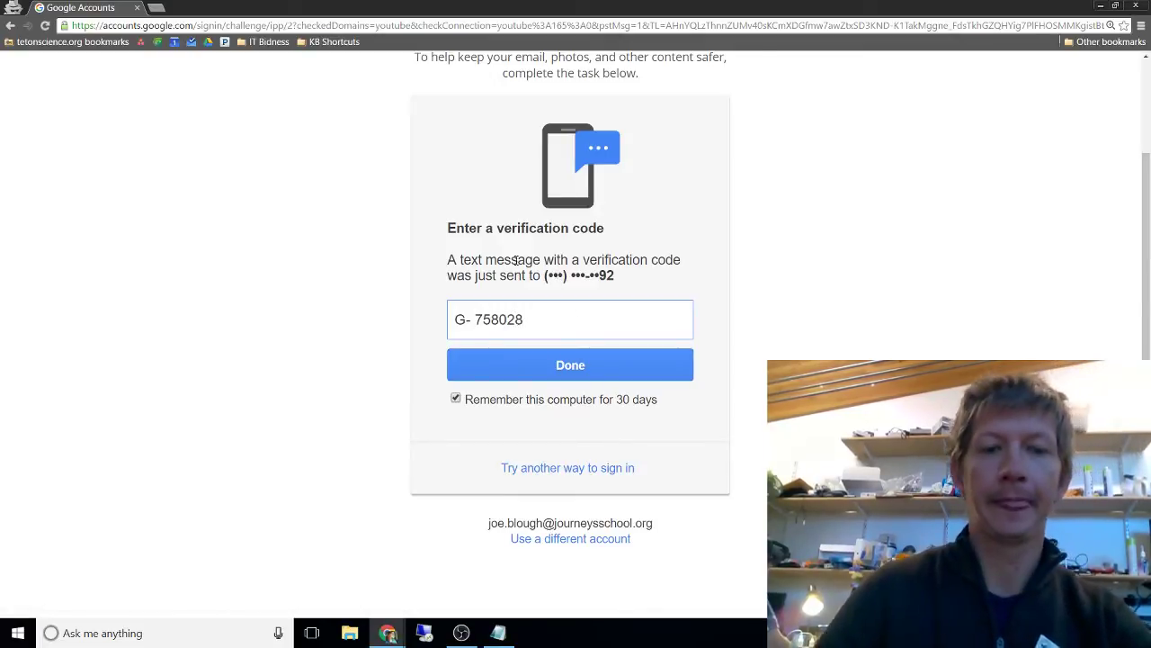
- Keep 'Remember this computer for 30 days' checked and submit the verification code
{"action": "scroll", "coordinate": [557, 363], "scroll_direction": "up", "scroll_amount": 1}
{"action": "mouse_move", "coordinate": [530, 519]}
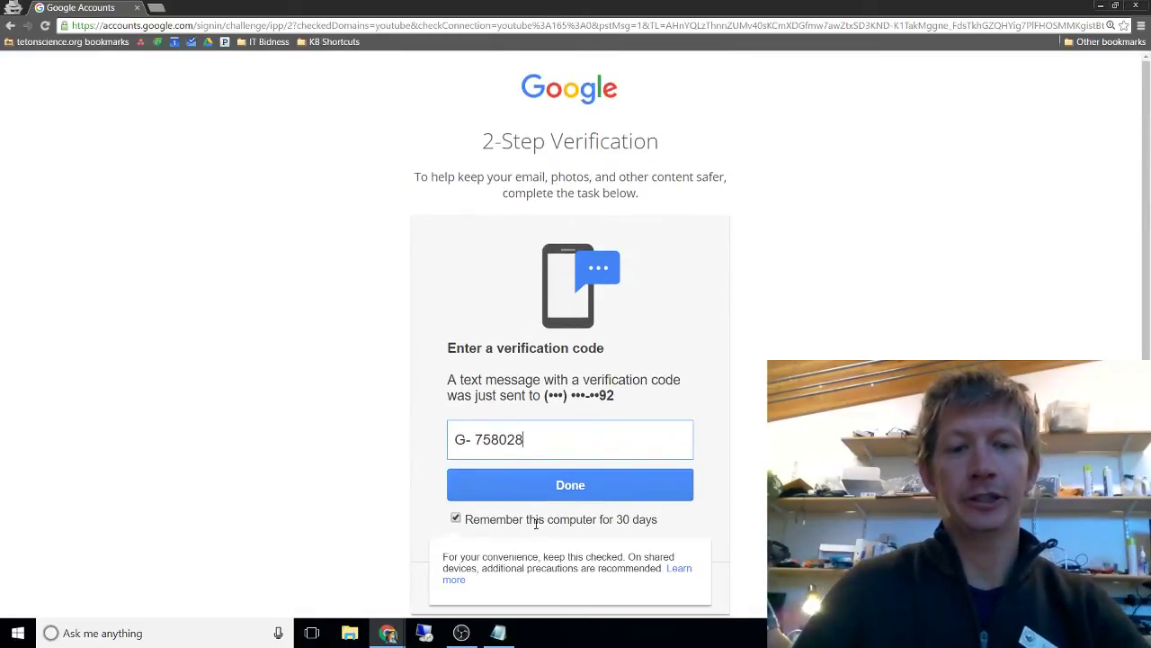
{"action": "triple_click", "coordinate": [465, 519]}
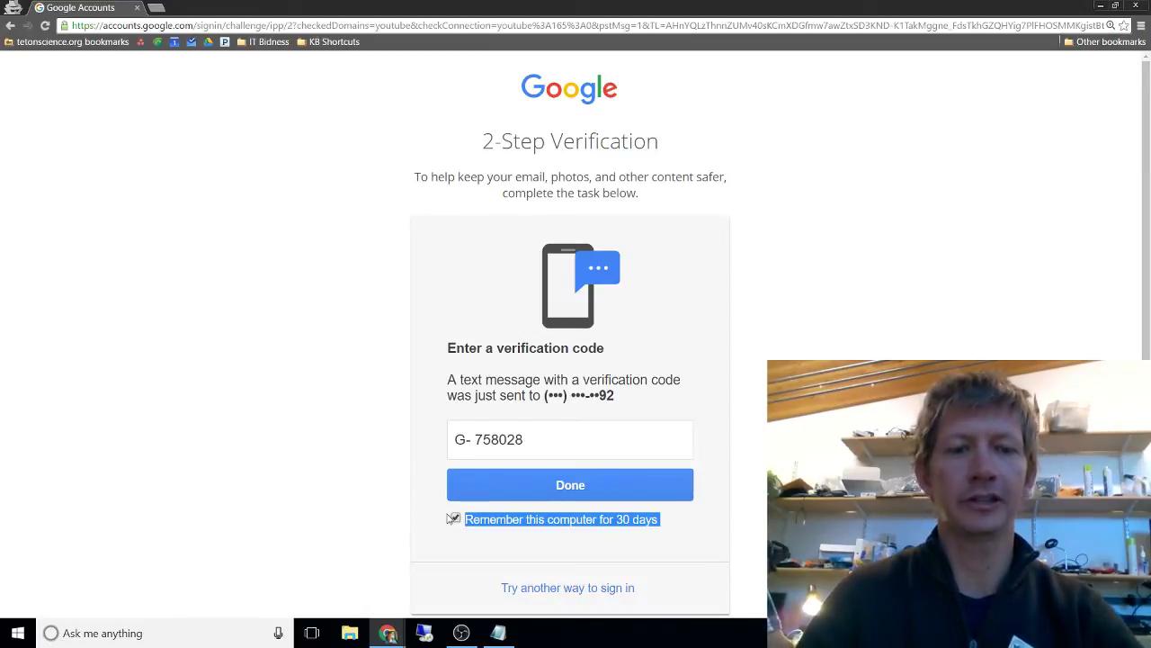
{"action": "scroll", "coordinate": [425, 508], "scroll_direction": "down", "scroll_amount": 1}
{"action": "scroll", "coordinate": [425, 507], "scroll_direction": "down", "scroll_amount": 2}
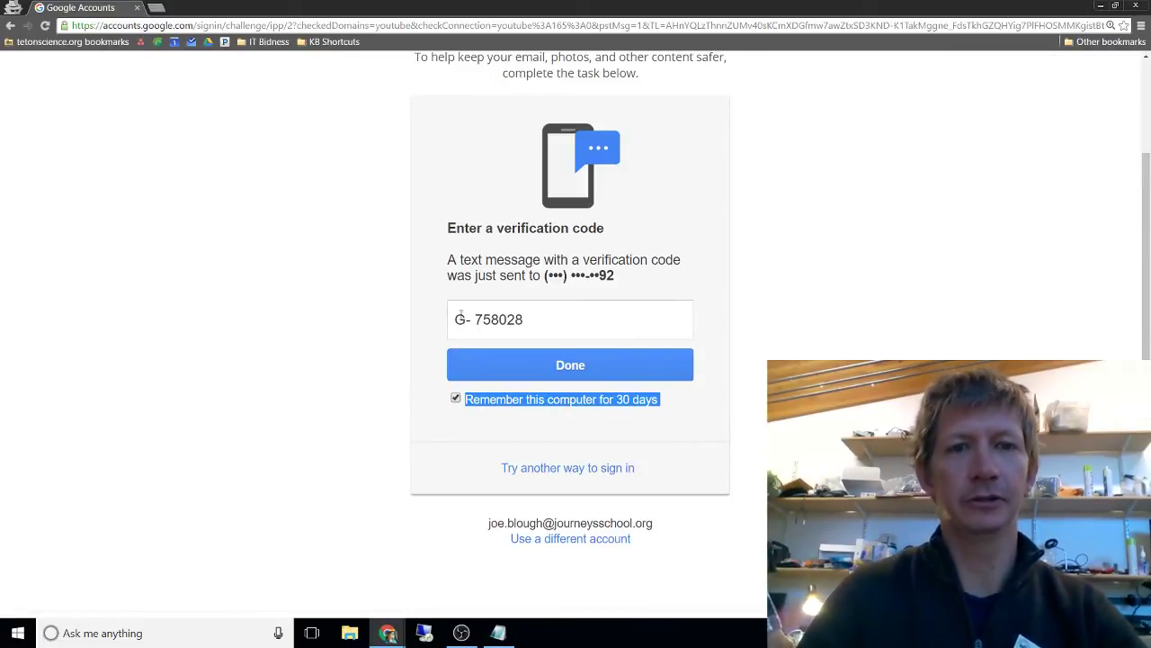
{"action": "mouse_move", "coordinate": [494, 398]}
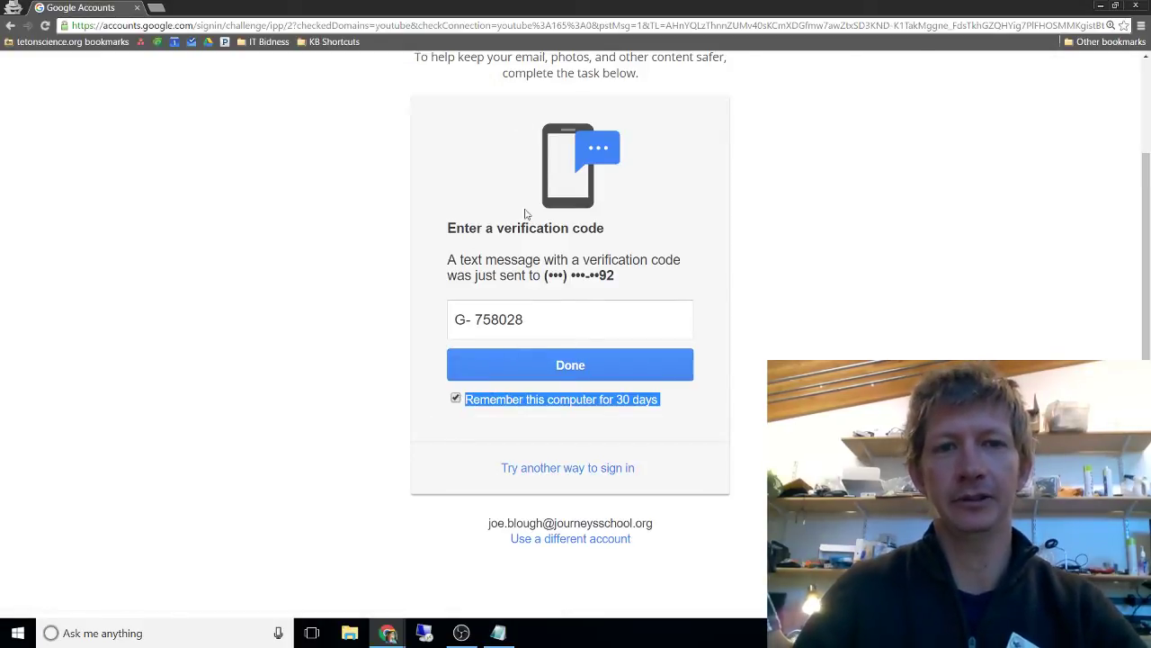
{"action": "left_click", "coordinate": [457, 400]}
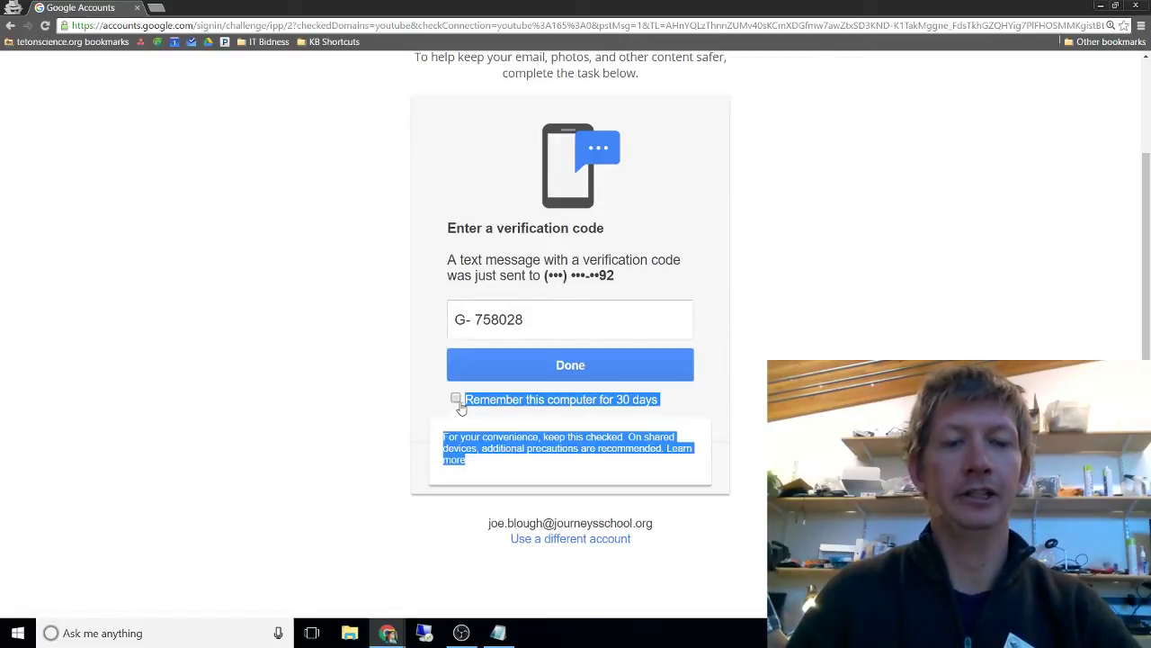
{"action": "left_click", "coordinate": [456, 399]}
{"action": "left_click", "coordinate": [514, 368]}
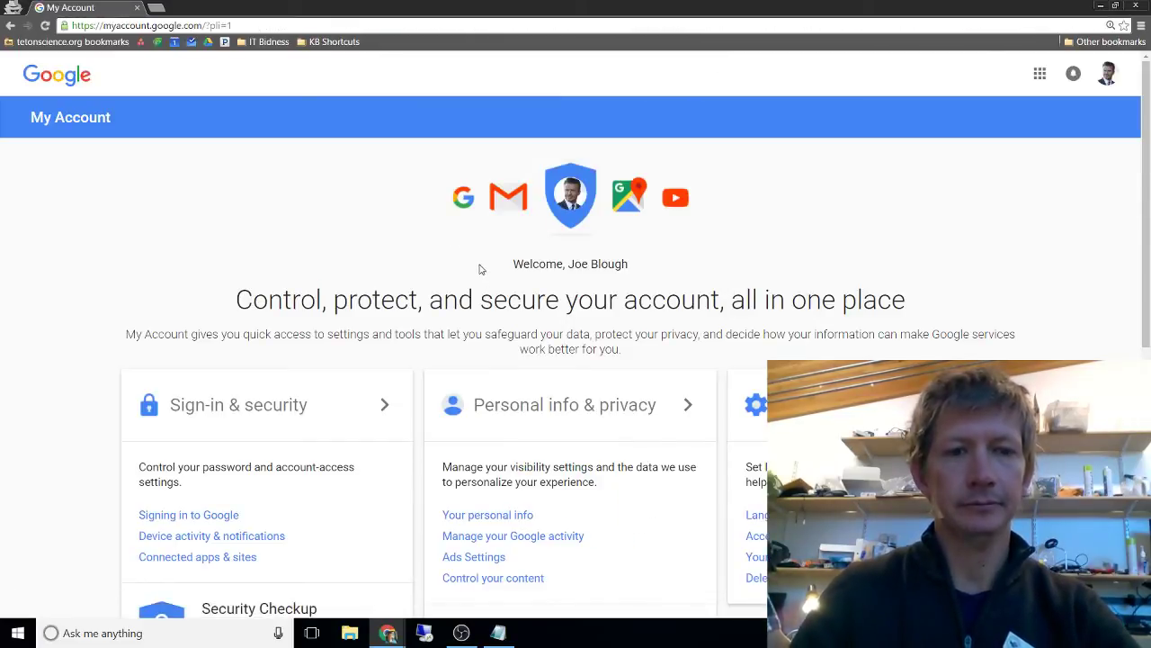
- Open Signing in to Google, then 2-Step Verification, confirming with the account password
{"action": "scroll", "coordinate": [400, 273], "scroll_direction": "down", "scroll_amount": 3}
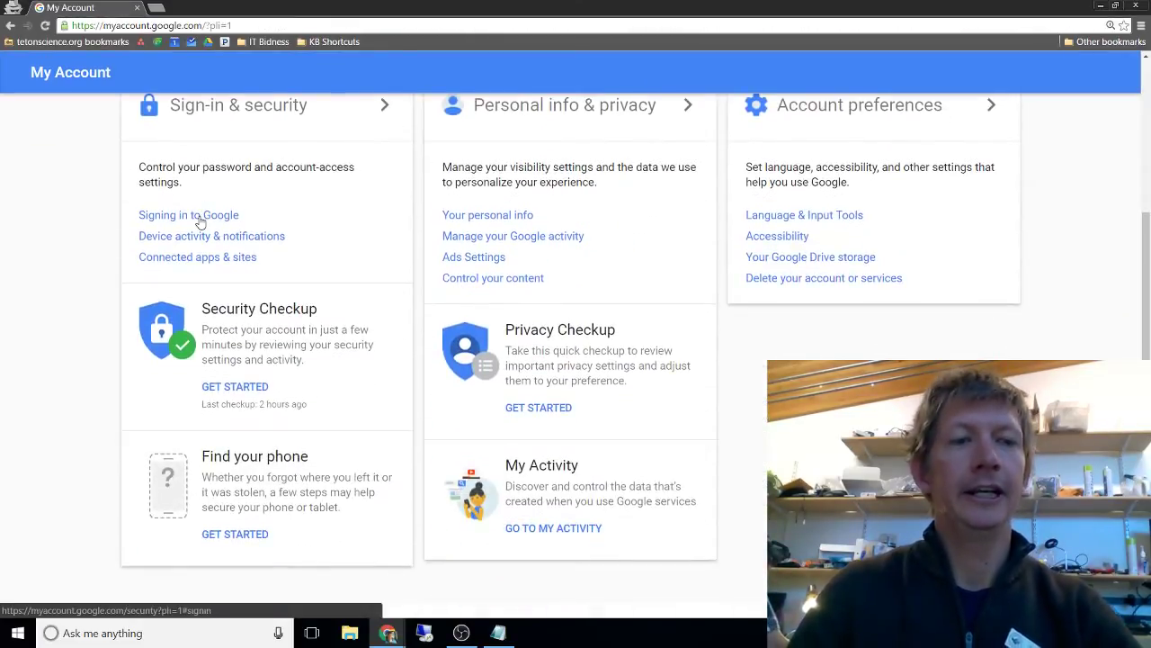
{"action": "left_click", "coordinate": [199, 219]}
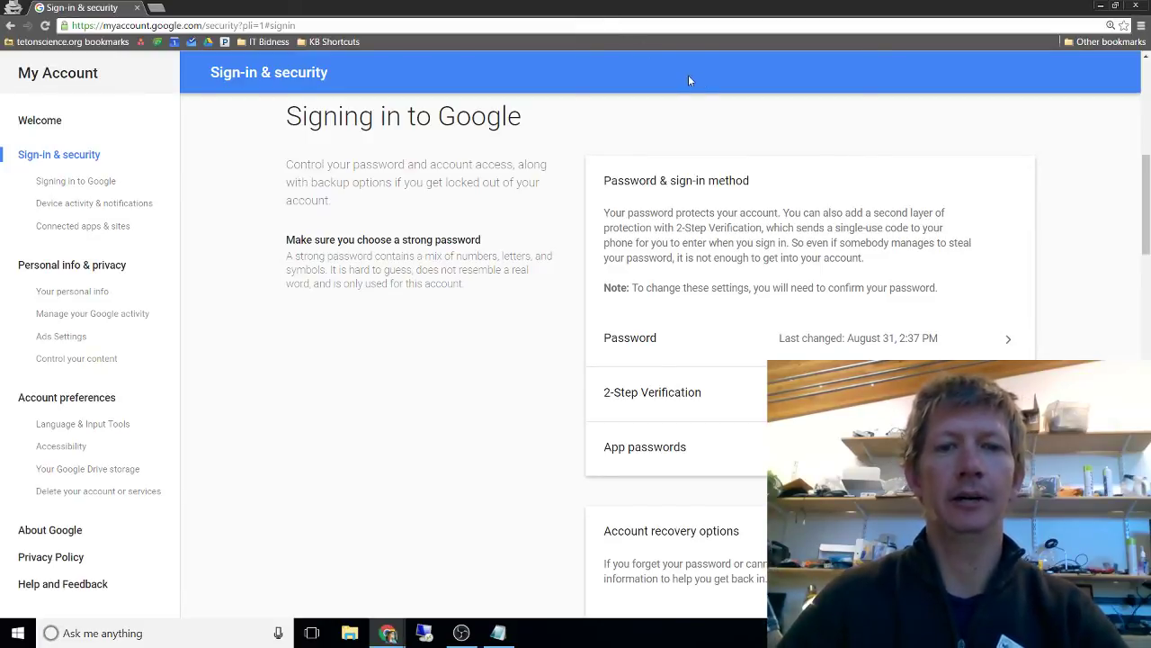
{"action": "scroll", "coordinate": [710, 126], "scroll_direction": "down", "scroll_amount": 2}
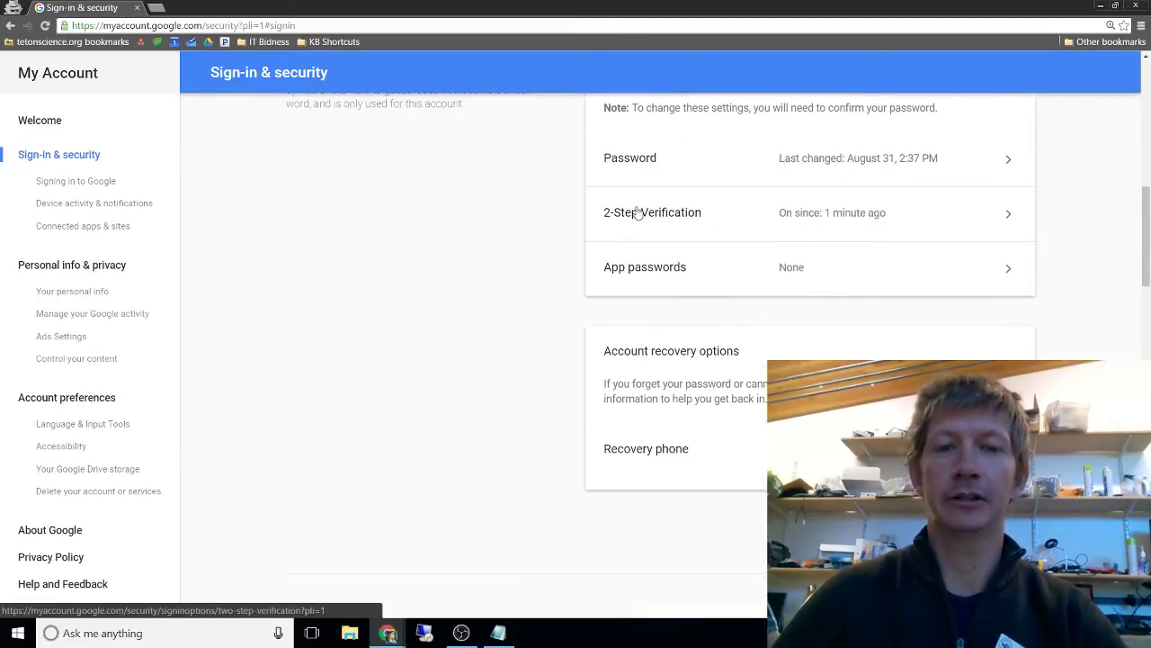
{"action": "left_click", "coordinate": [637, 213]}
{"action": "type", "text": "••••••"}
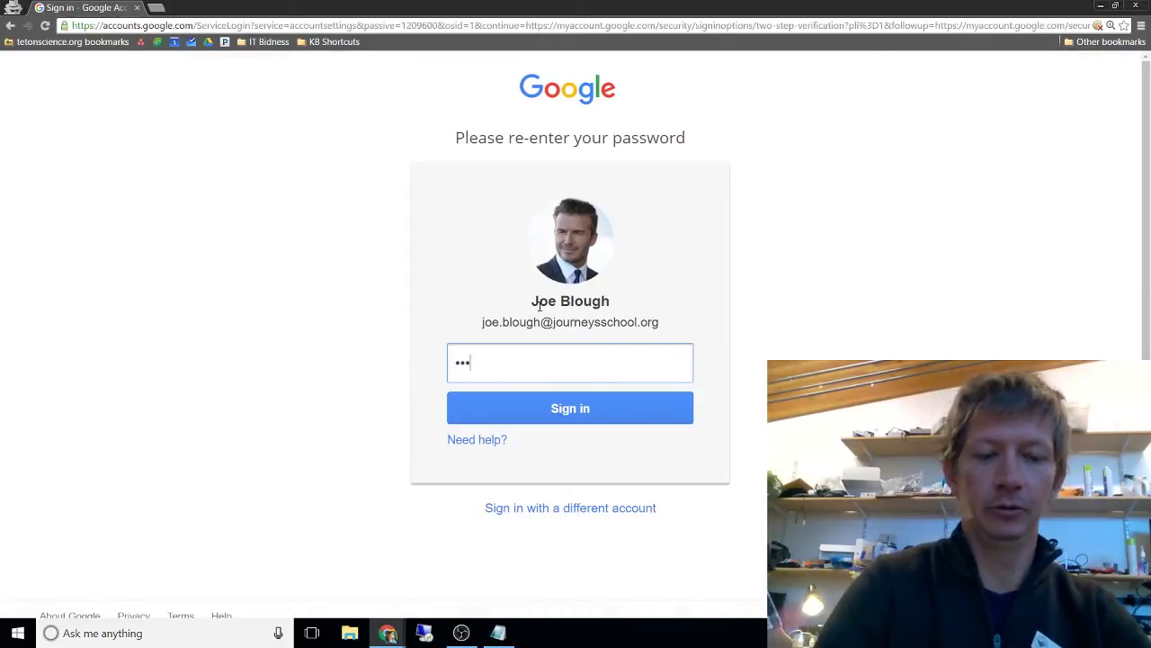
{"action": "type", "text": "•••"}
{"action": "key", "text": "Return"}
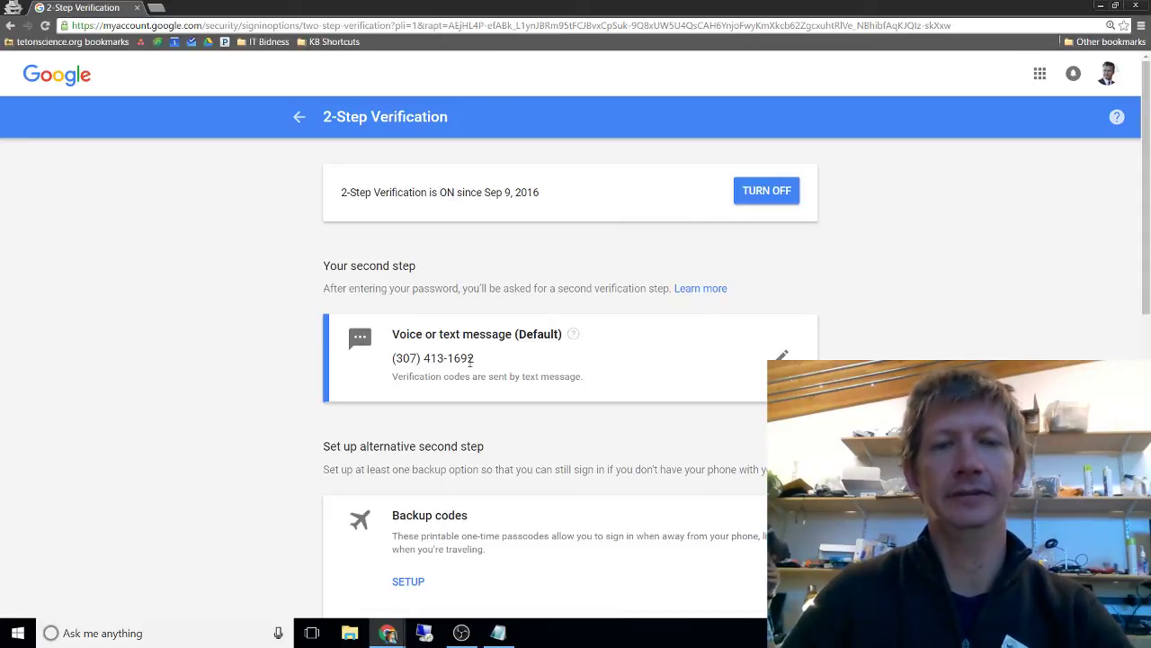
- Start Authenticator app setup and continue with Android as the phone type
{"action": "scroll", "coordinate": [495, 351], "scroll_direction": "down", "scroll_amount": 5}
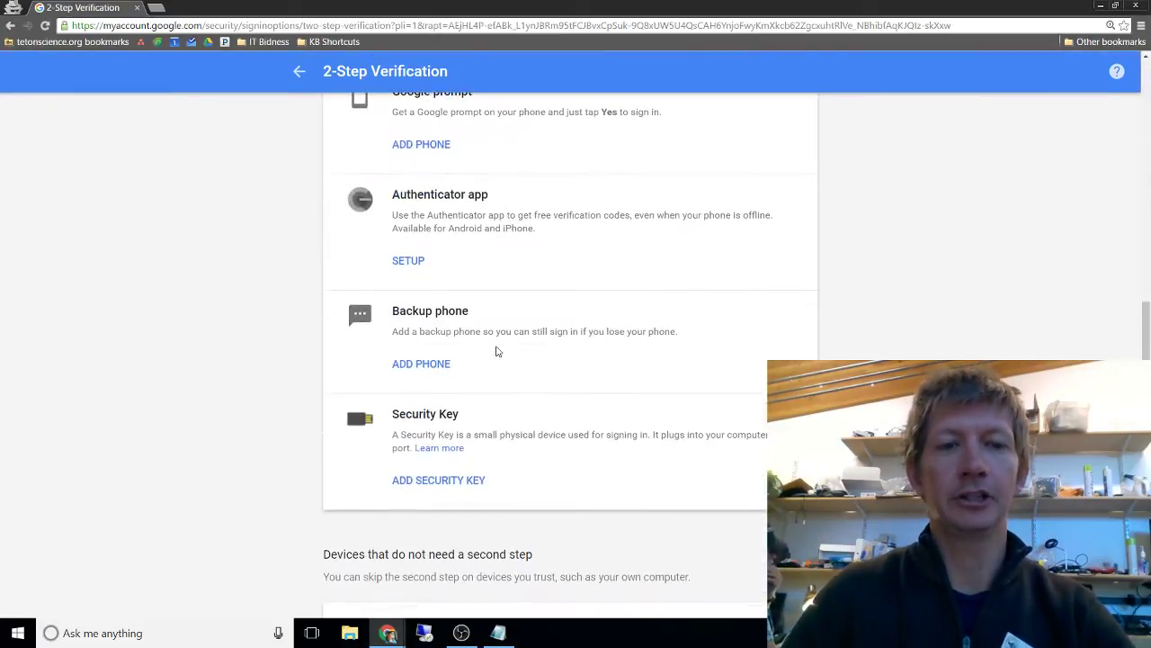
{"action": "left_click", "coordinate": [409, 261]}
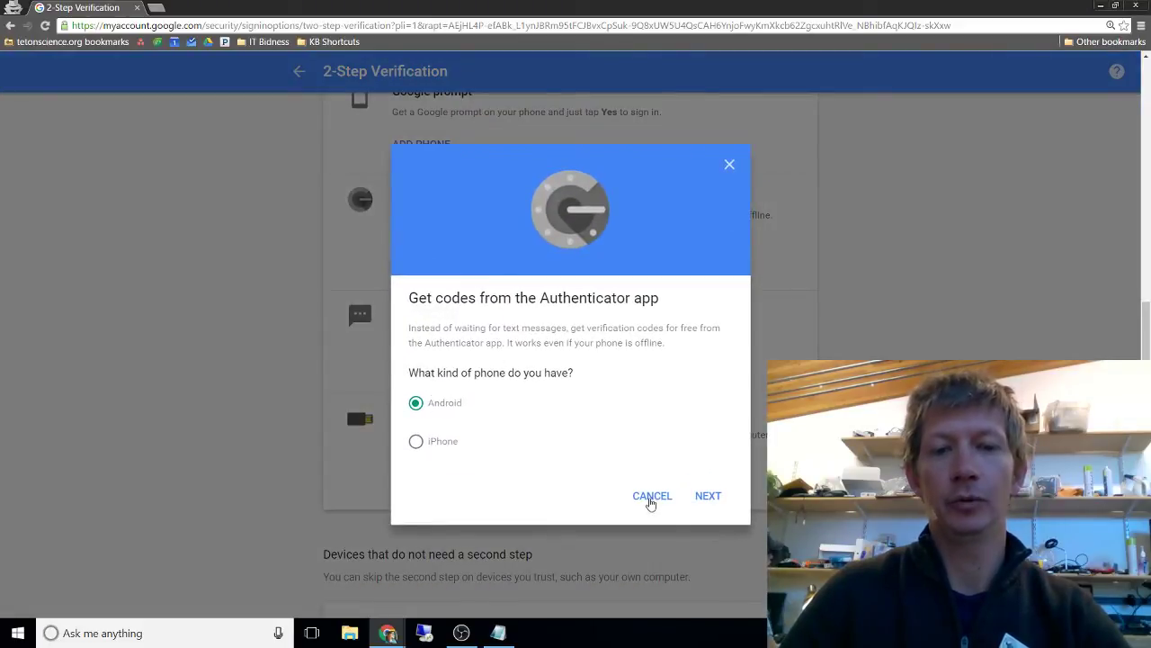
{"action": "left_click", "coordinate": [709, 496]}
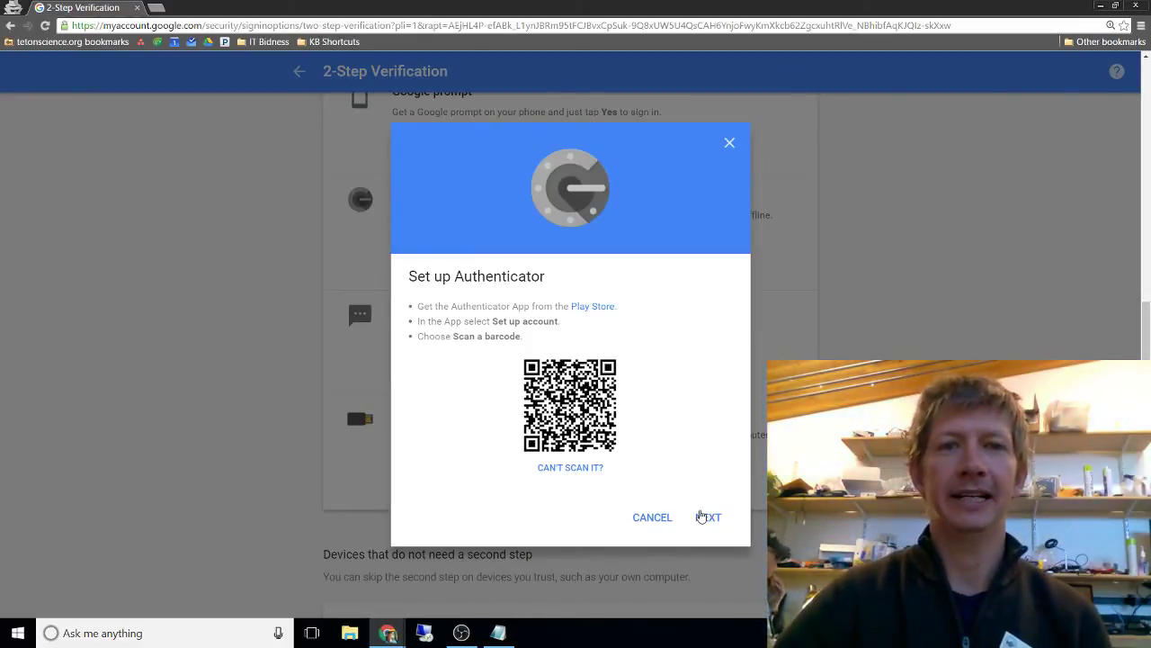
- Verify the Authenticator app with the six-digit code from the phone and close the confirmation
{"action": "left_click", "coordinate": [707, 517]}
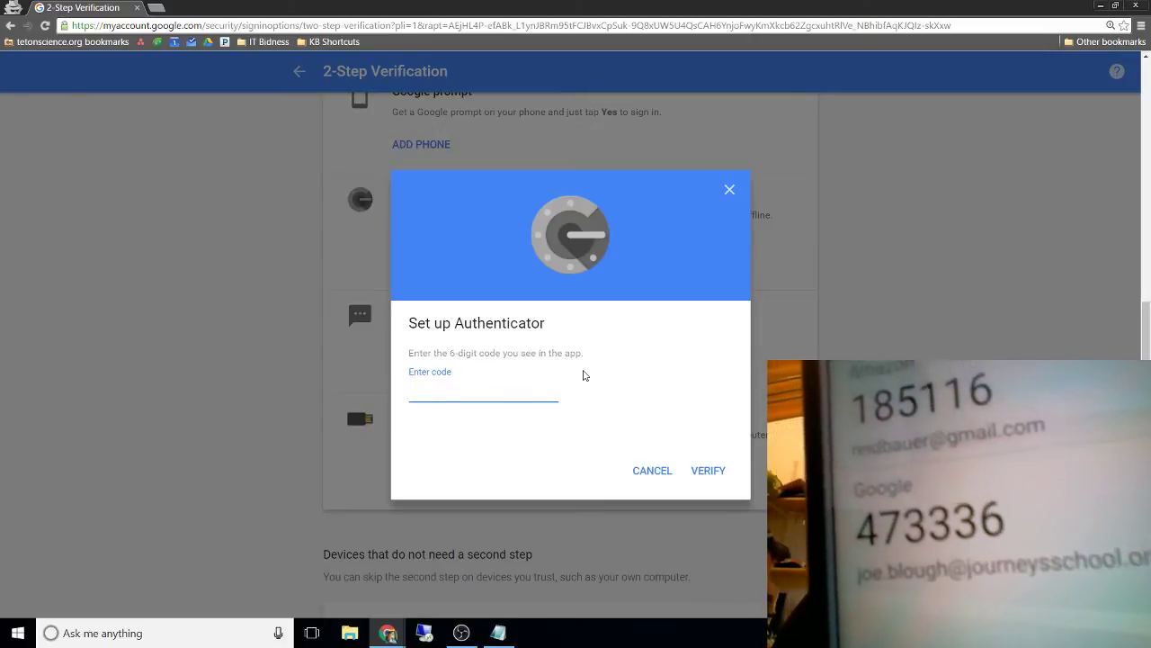
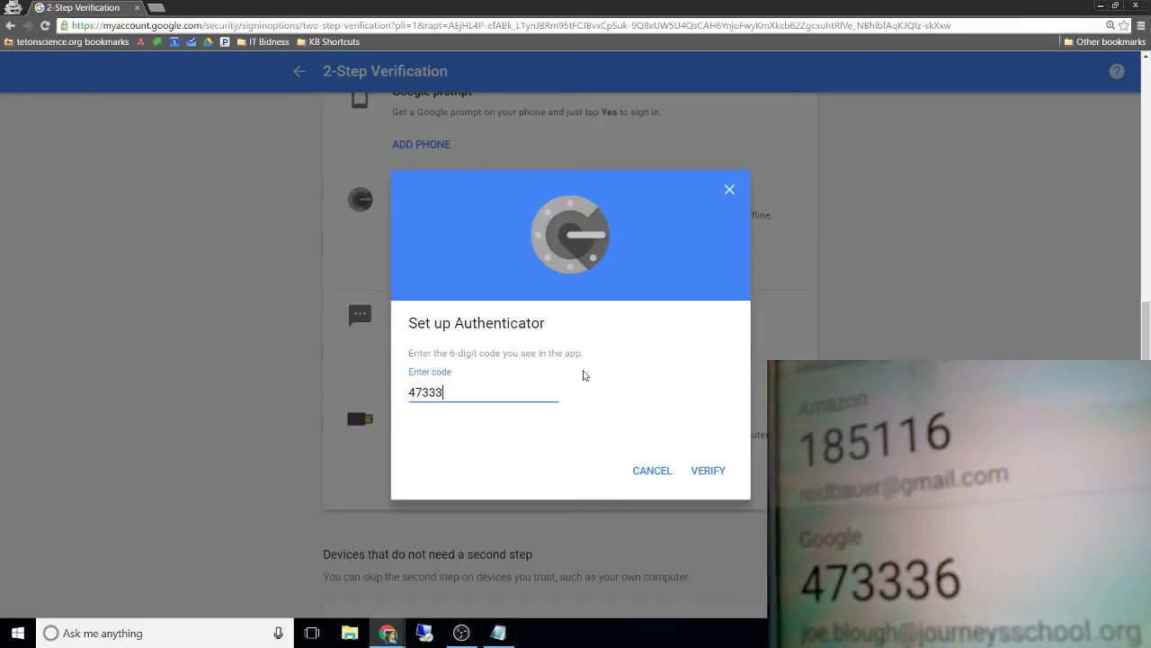
{"action": "left_click", "coordinate": [719, 474]}
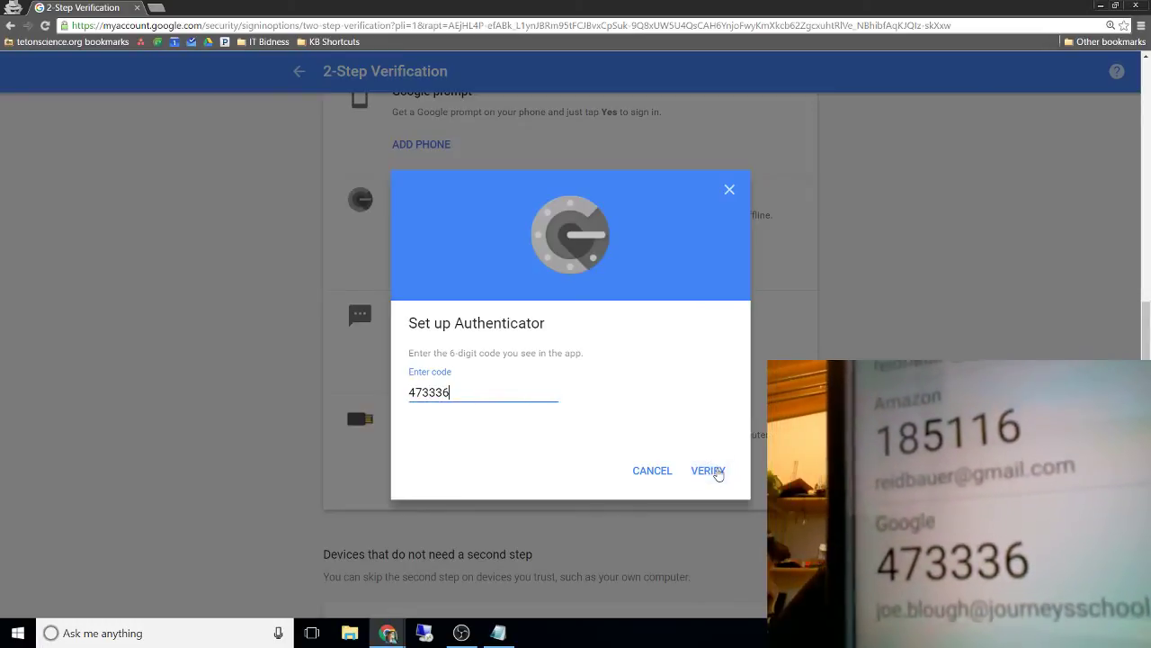
{"action": "left_click", "coordinate": [709, 468]}
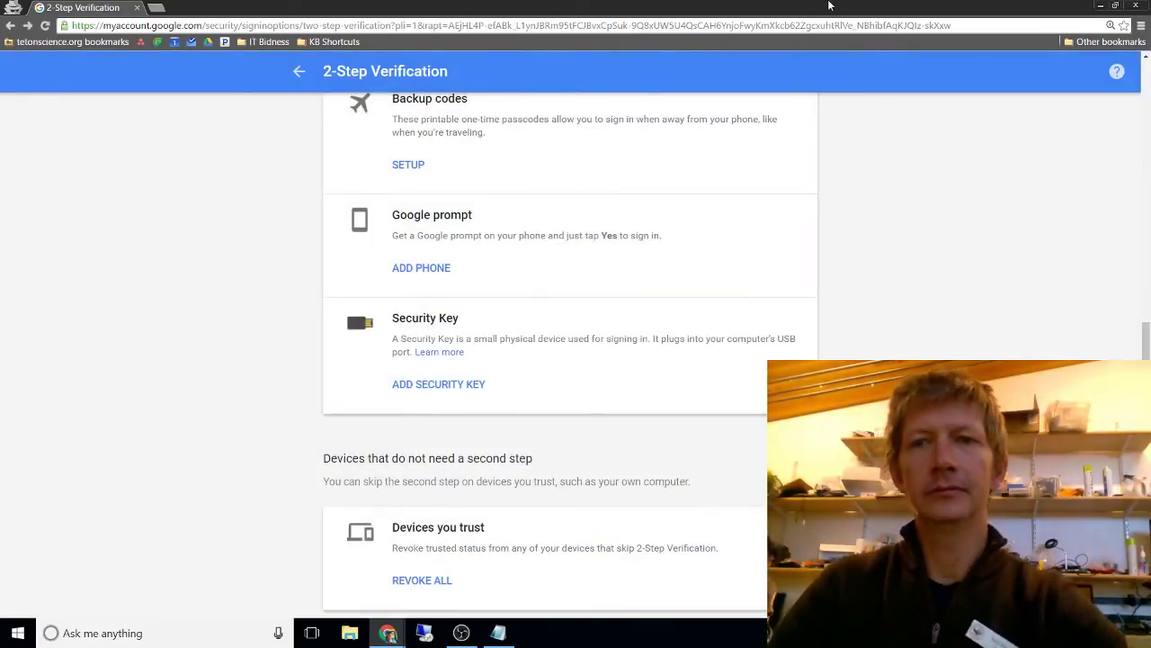
- Check that Authenticator is the default second step above text message, then minimize Chrome
{"action": "left_click", "coordinate": [1100, 6]}
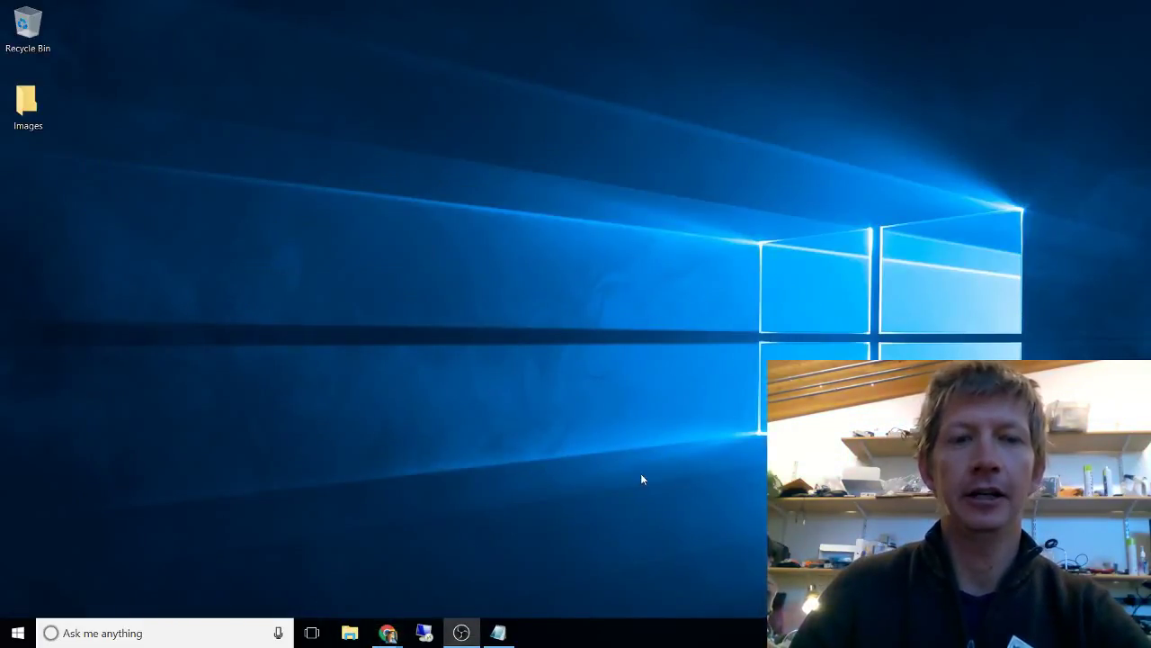
{"action": "mouse_move", "coordinate": [387, 633]}
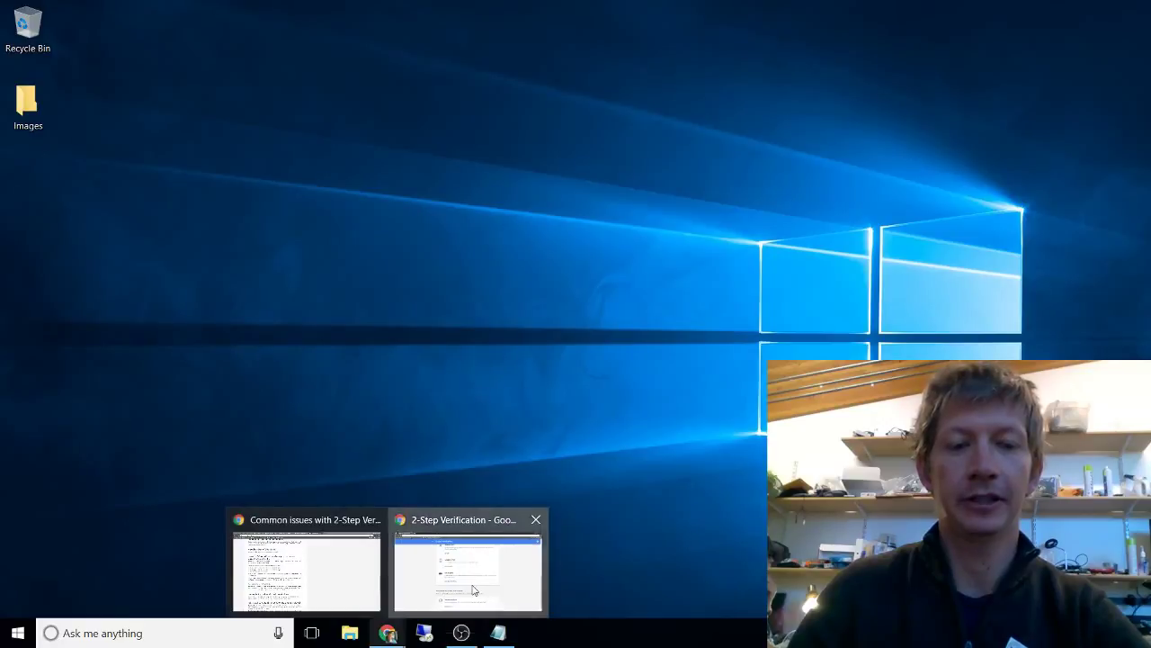
{"action": "left_click", "coordinate": [473, 590]}
{"action": "scroll", "coordinate": [534, 290], "scroll_direction": "up", "scroll_amount": 4}
{"action": "scroll", "coordinate": [524, 303], "scroll_direction": "down", "scroll_amount": 3}
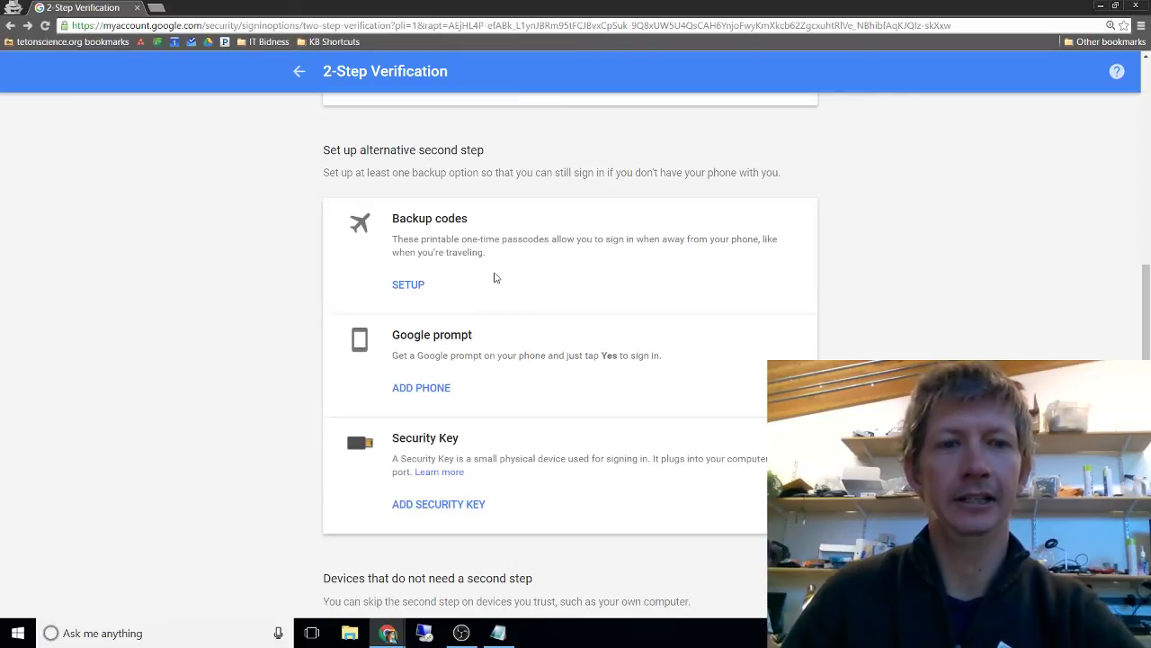
{"action": "scroll", "coordinate": [495, 275], "scroll_direction": "up", "scroll_amount": 5}
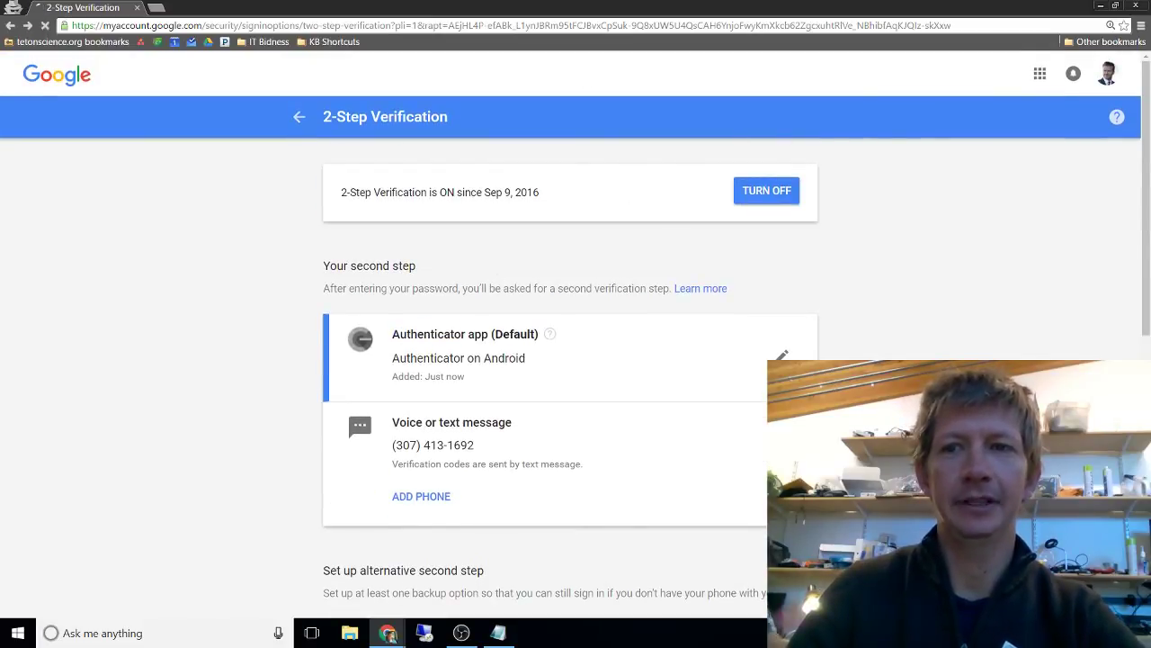
{"action": "left_click", "coordinate": [1099, 5]}
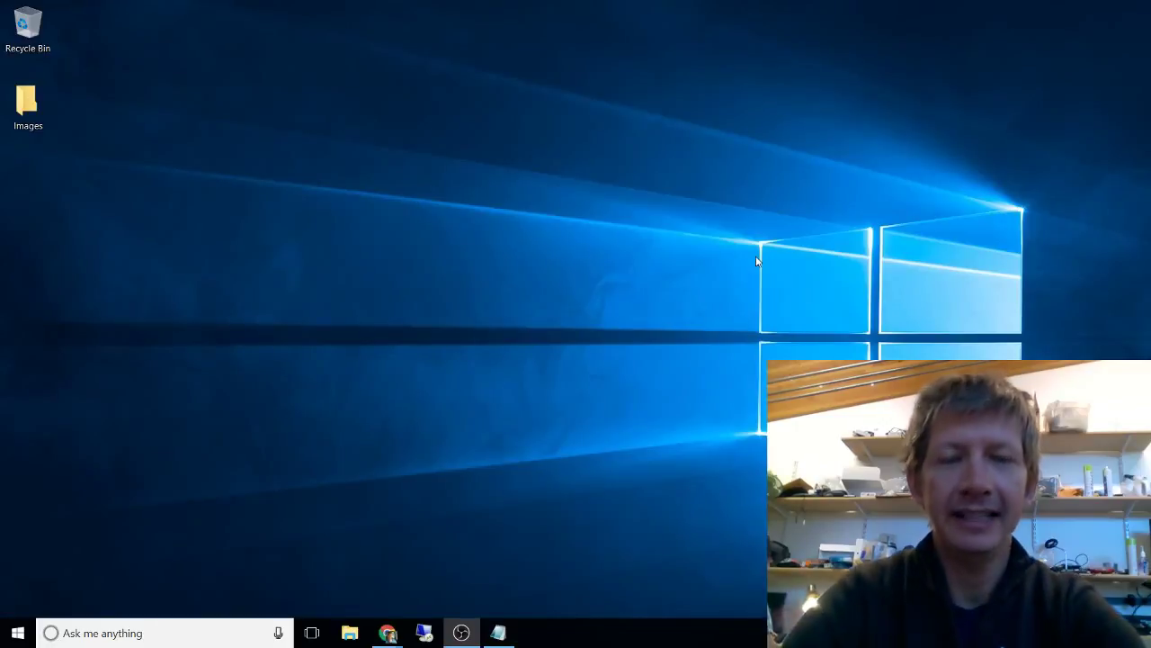